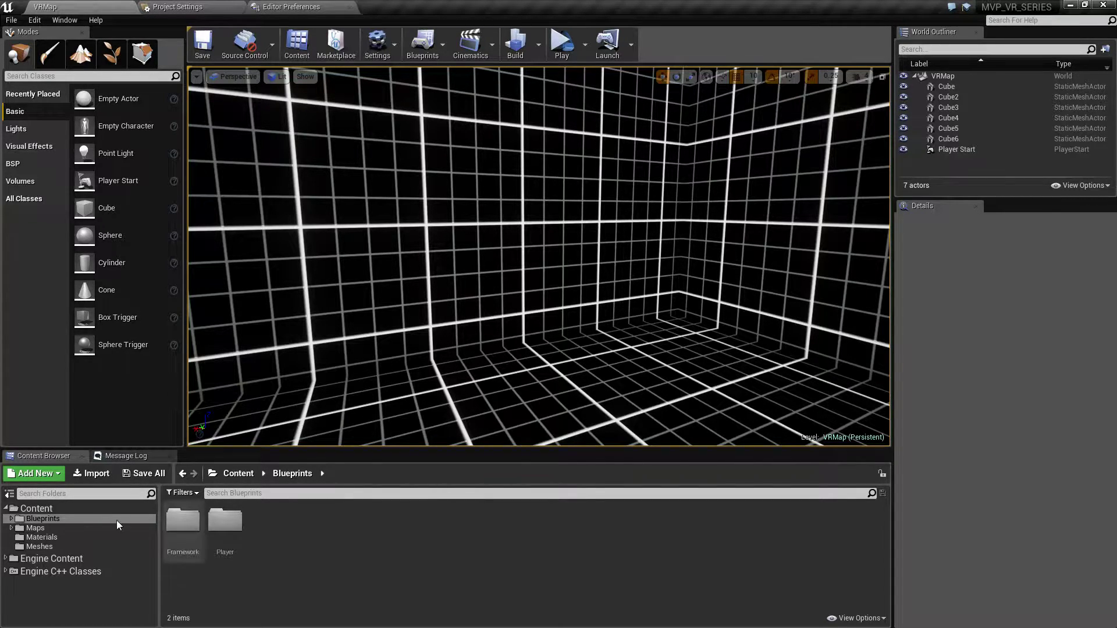
# Expand Blueprints and add a new subfolder in it named Enemy.
pyautogui.doubleClick(39, 520)
pyautogui.rightClick(40, 520)
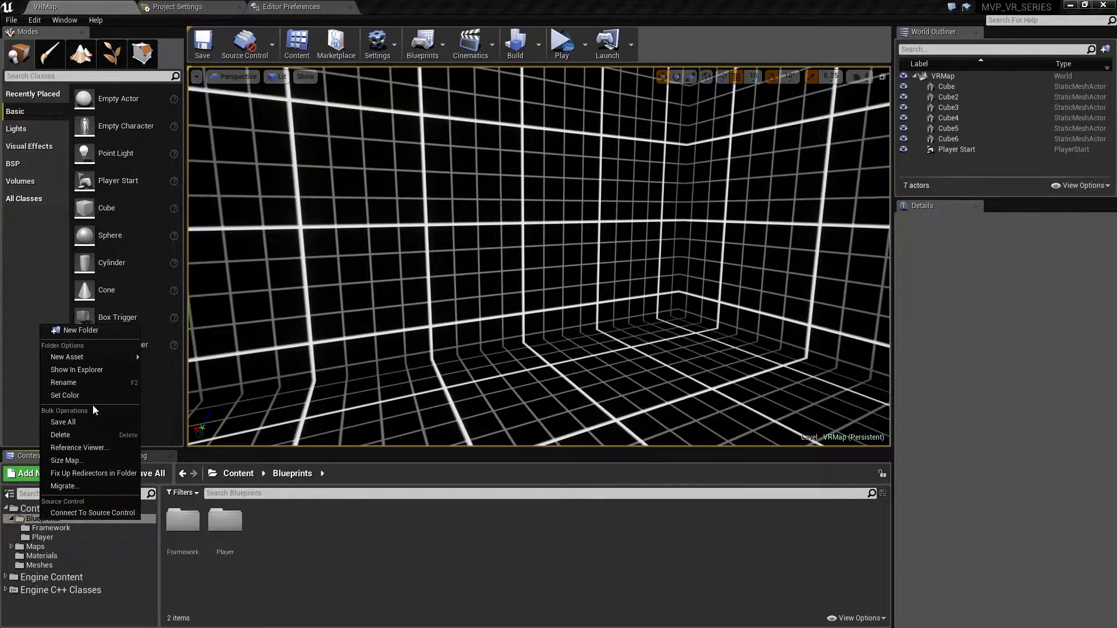
pyautogui.click(80, 327)
pyautogui.write('Enemy')
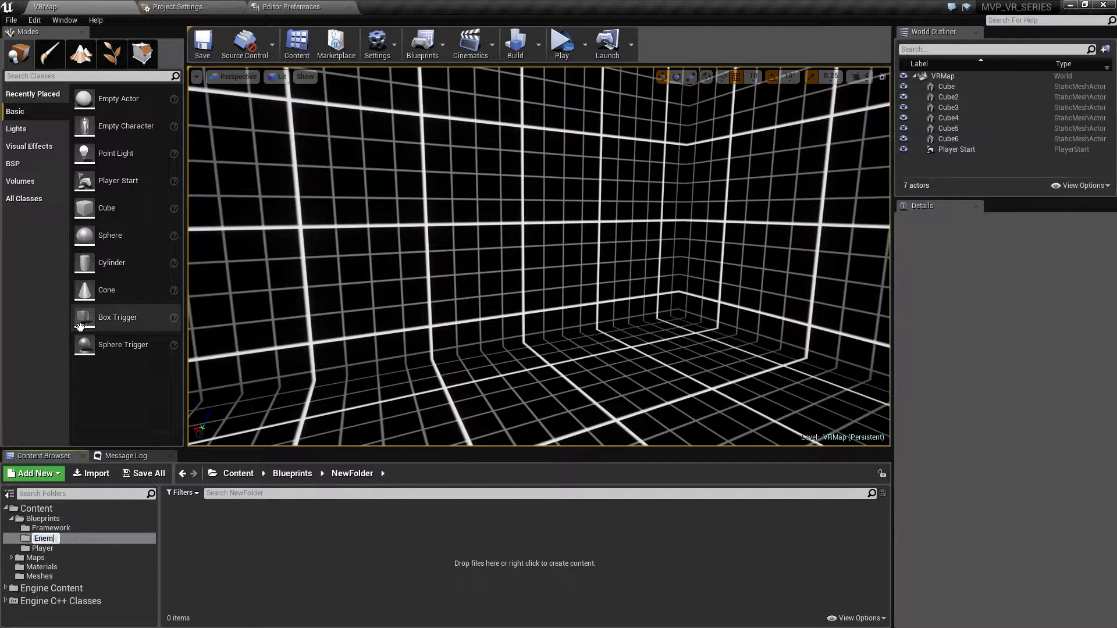
pyautogui.press('Return')
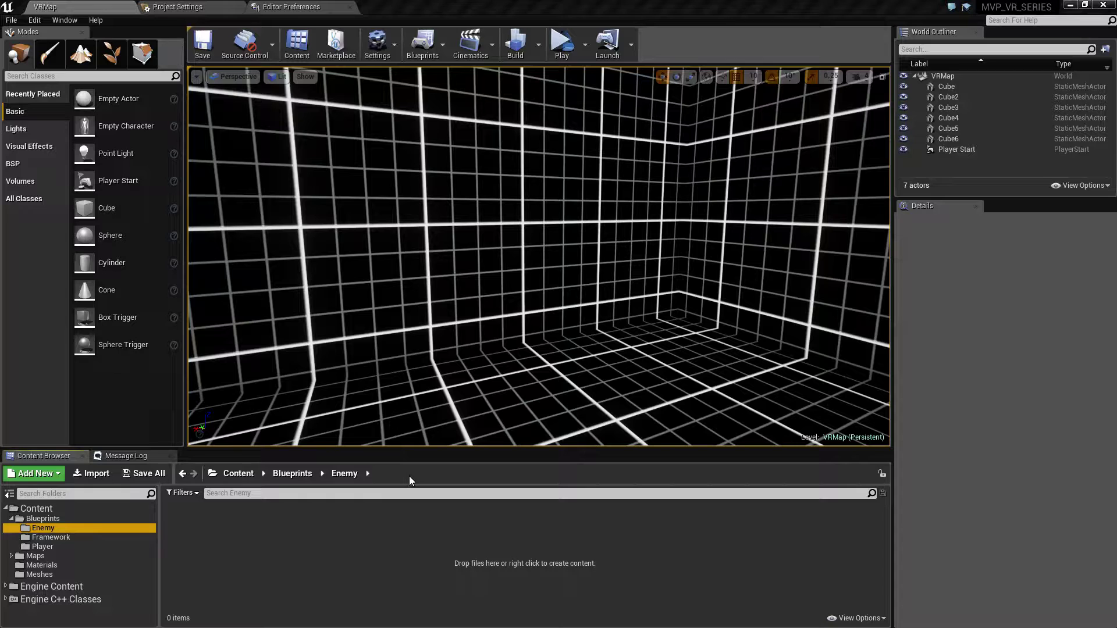
# Create an Actor-based blueprint class named EnemySpawner.
pyautogui.rightClick(237, 541)
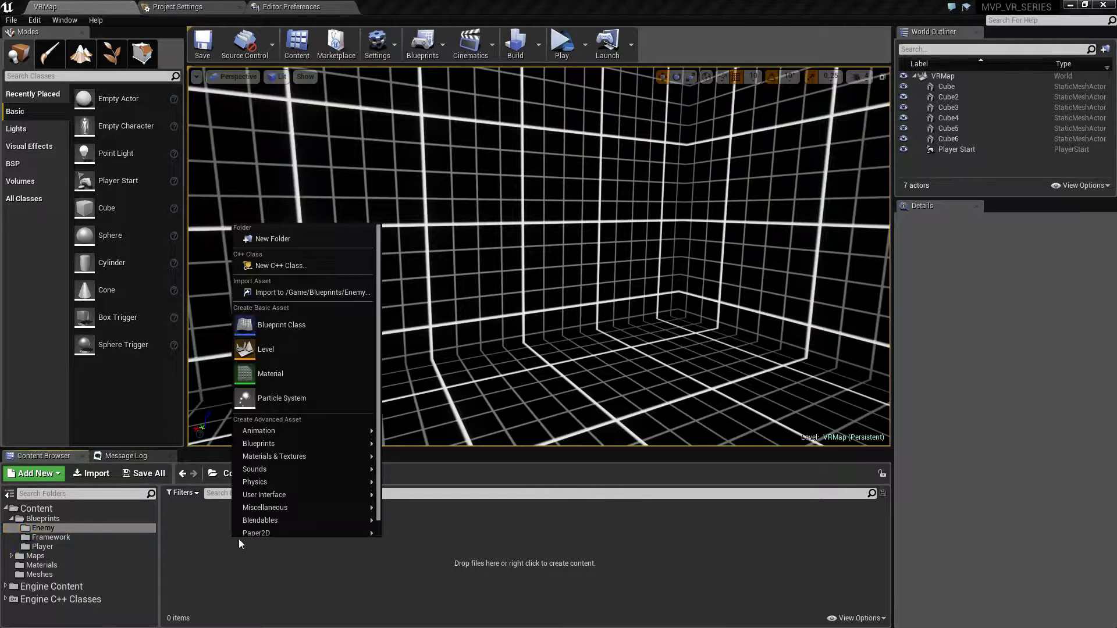
pyautogui.click(289, 330)
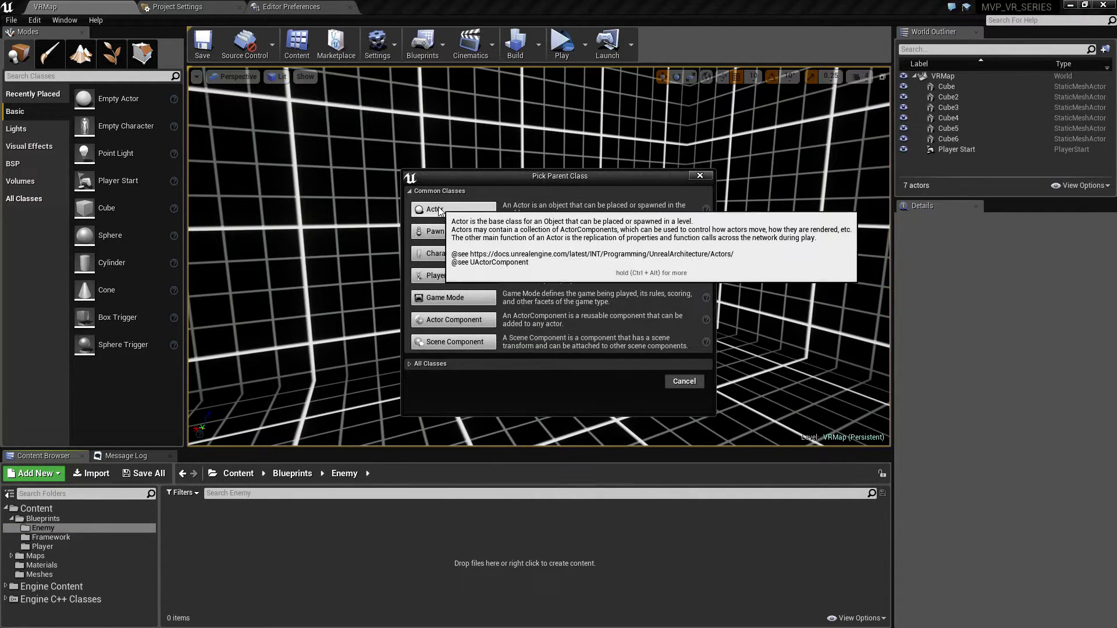
pyautogui.click(439, 211)
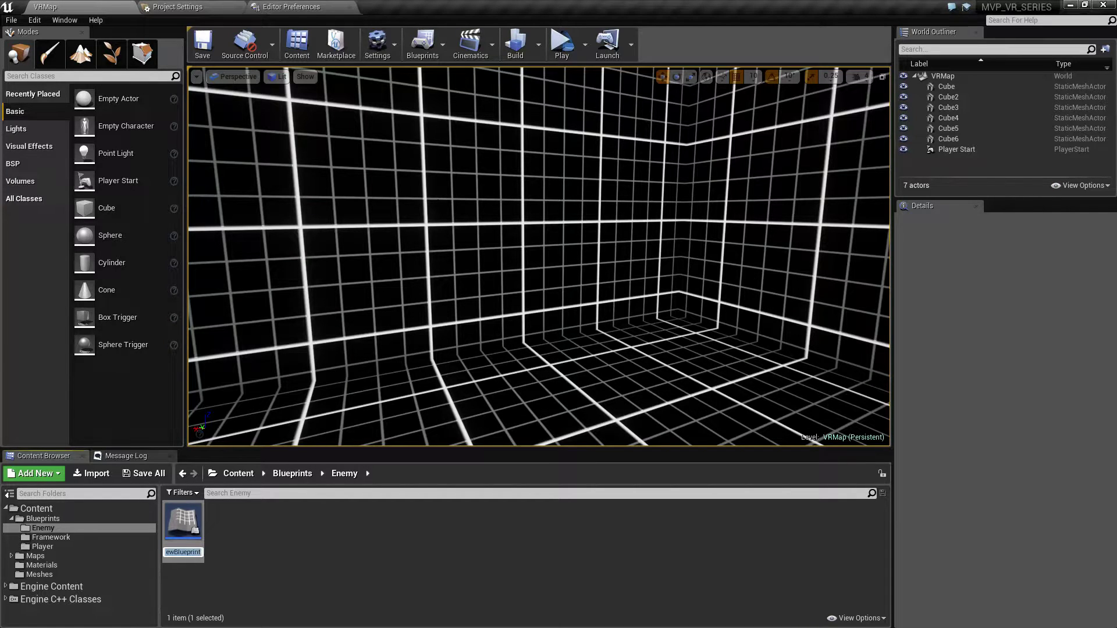
pyautogui.write('EnemySpawner')
pyautogui.press('Return')
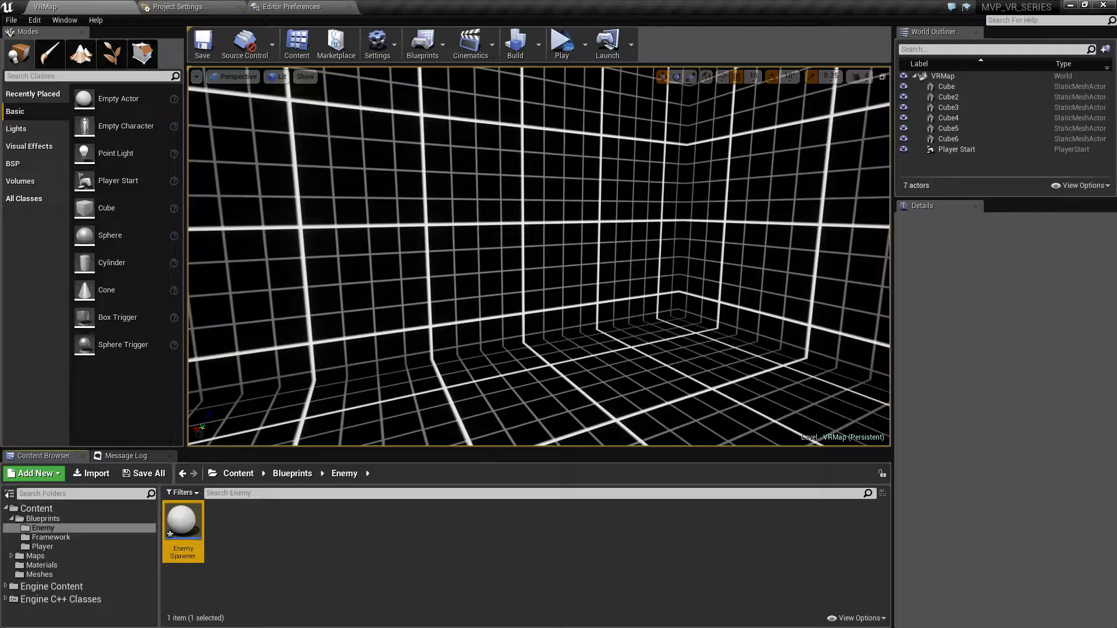
# Create a second Actor-based blueprint class named Enemy.
pyautogui.rightClick(275, 549)
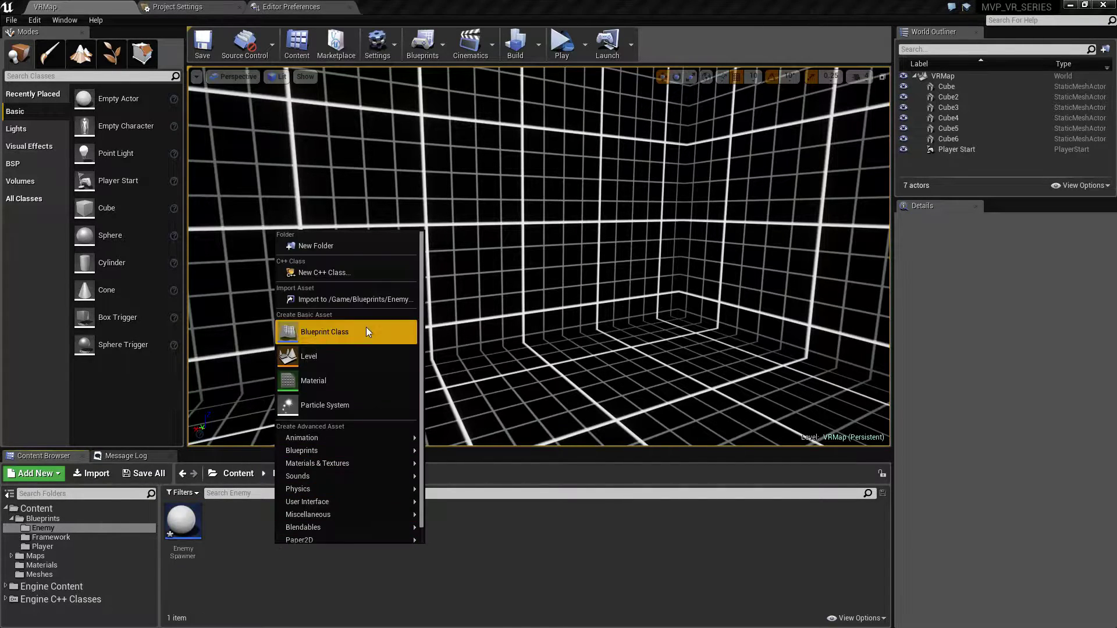
pyautogui.click(347, 328)
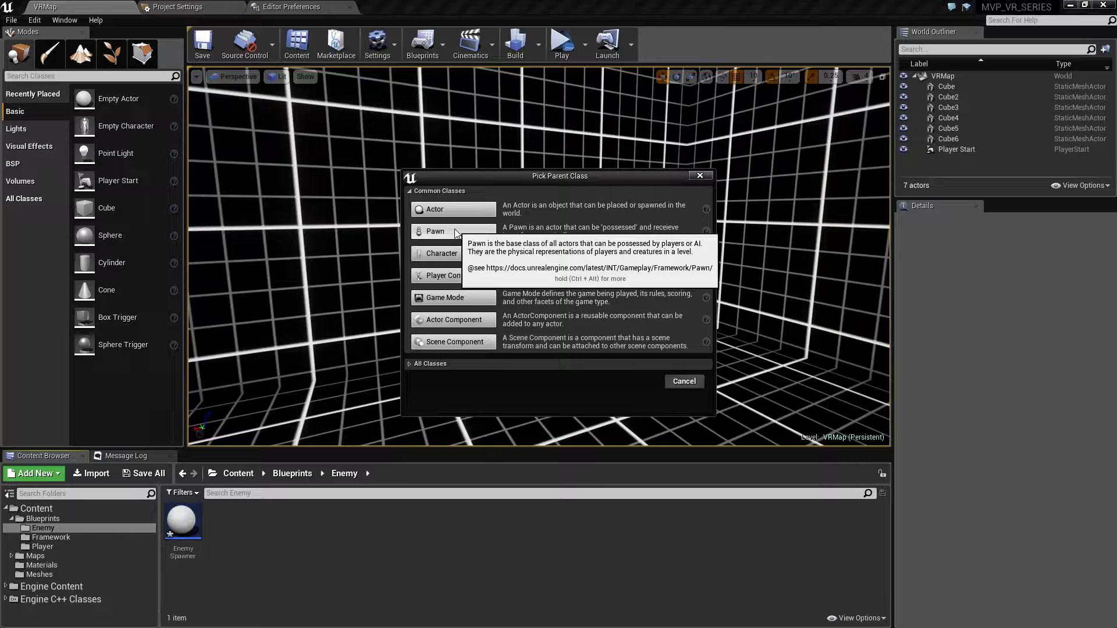
pyautogui.click(452, 209)
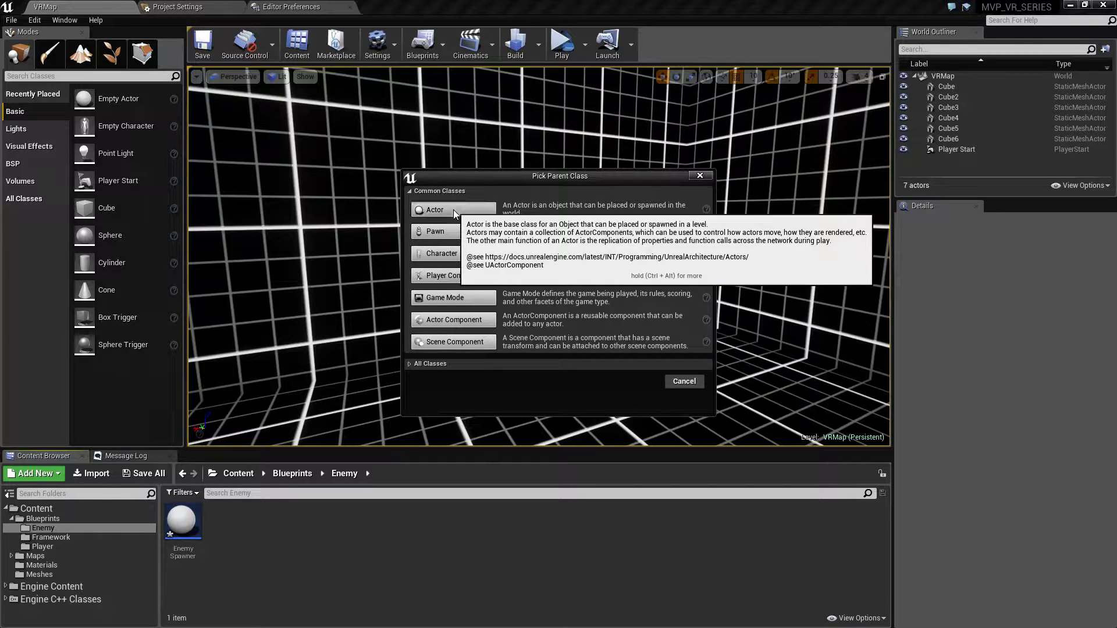
pyautogui.write('Enemy')
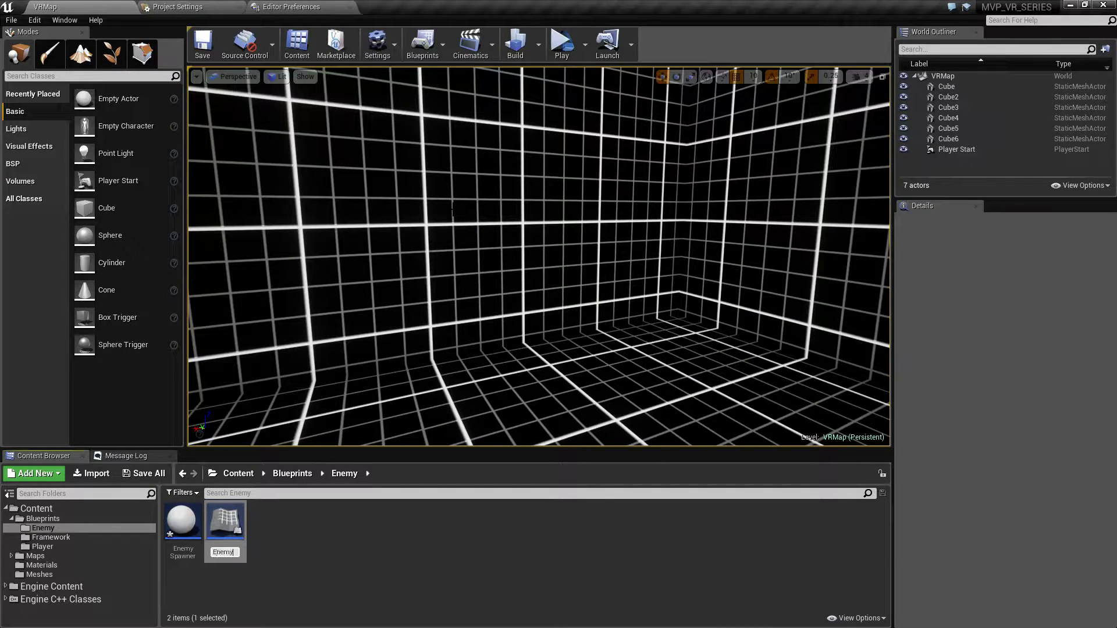
pyautogui.press('Return')
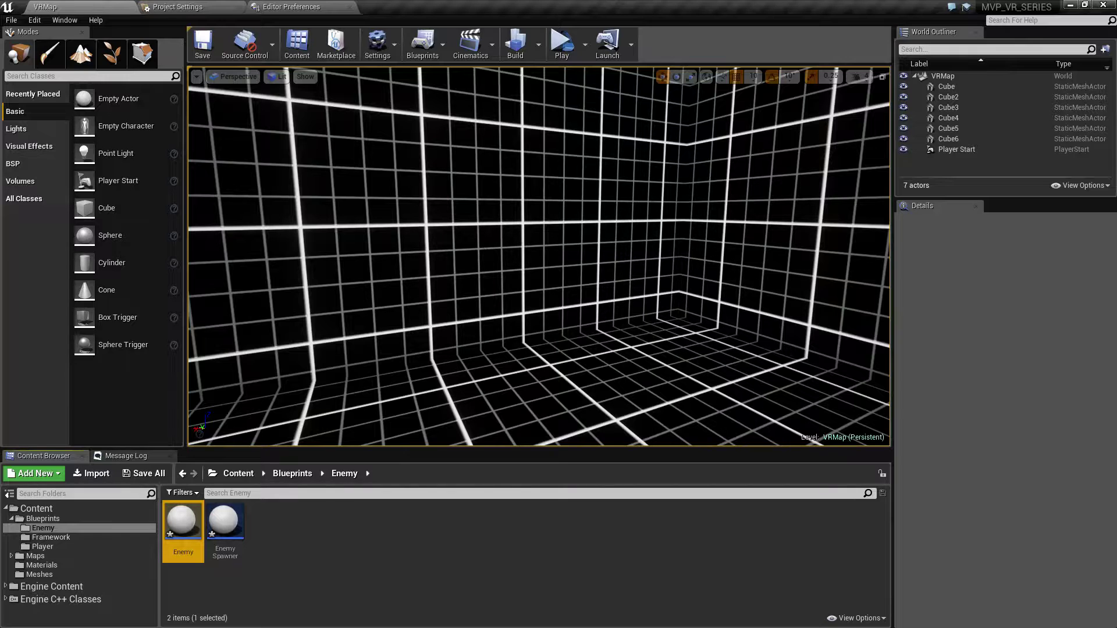
# Open the Enemy blueprint, then bring up the Project Settings tab.
pyautogui.doubleClick(175, 522)
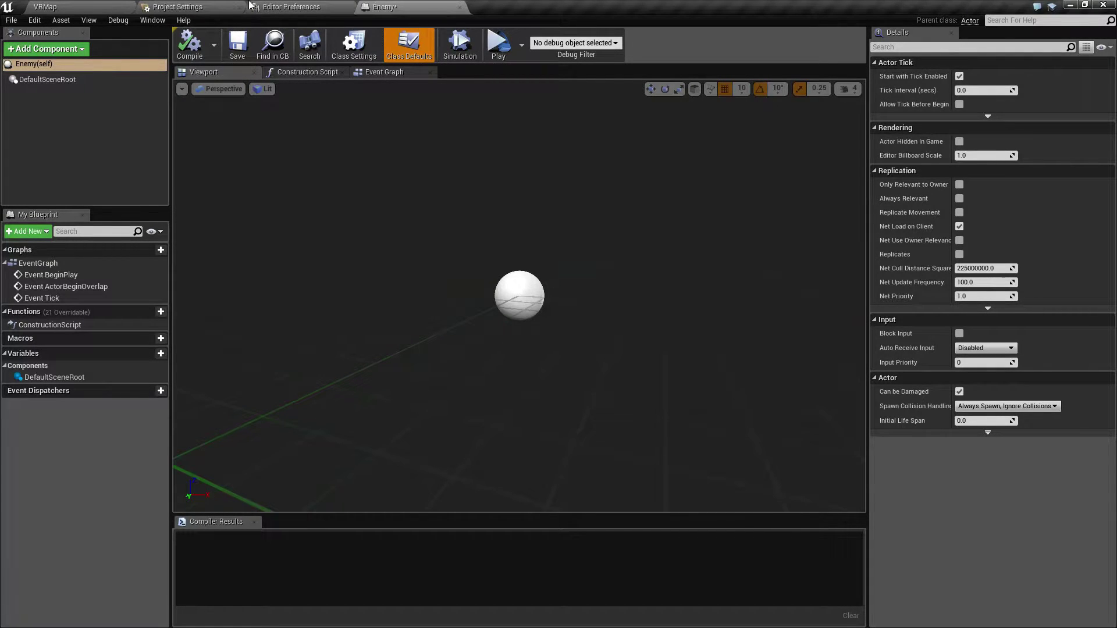
pyautogui.click(206, 6)
pyautogui.click(277, 6)
pyautogui.click(397, 7)
pyautogui.click(182, 7)
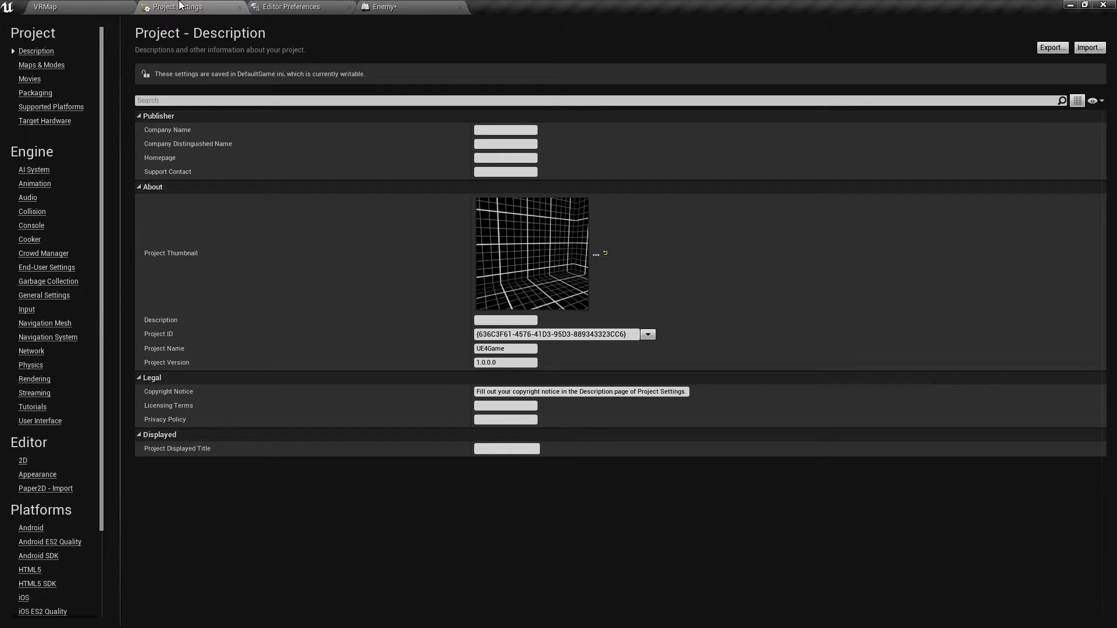
pyautogui.click(271, 6)
pyautogui.click(177, 7)
# Enable Instanced Stereo under Engine > Rendering.
pyautogui.click(35, 379)
pyautogui.scroll(-5, 487, 538)
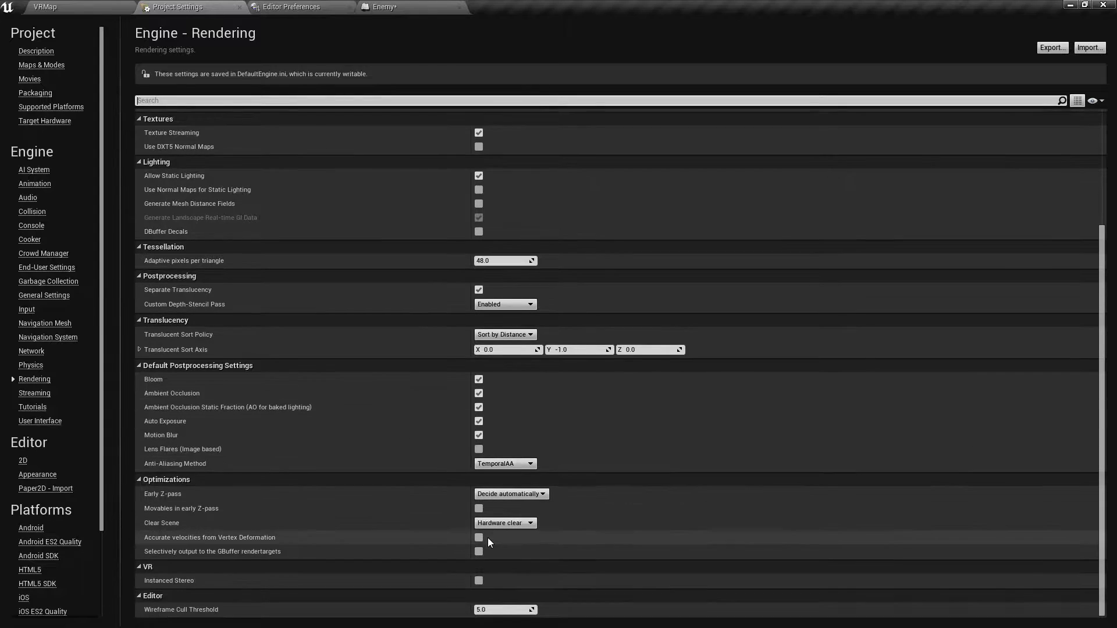
pyautogui.click(478, 581)
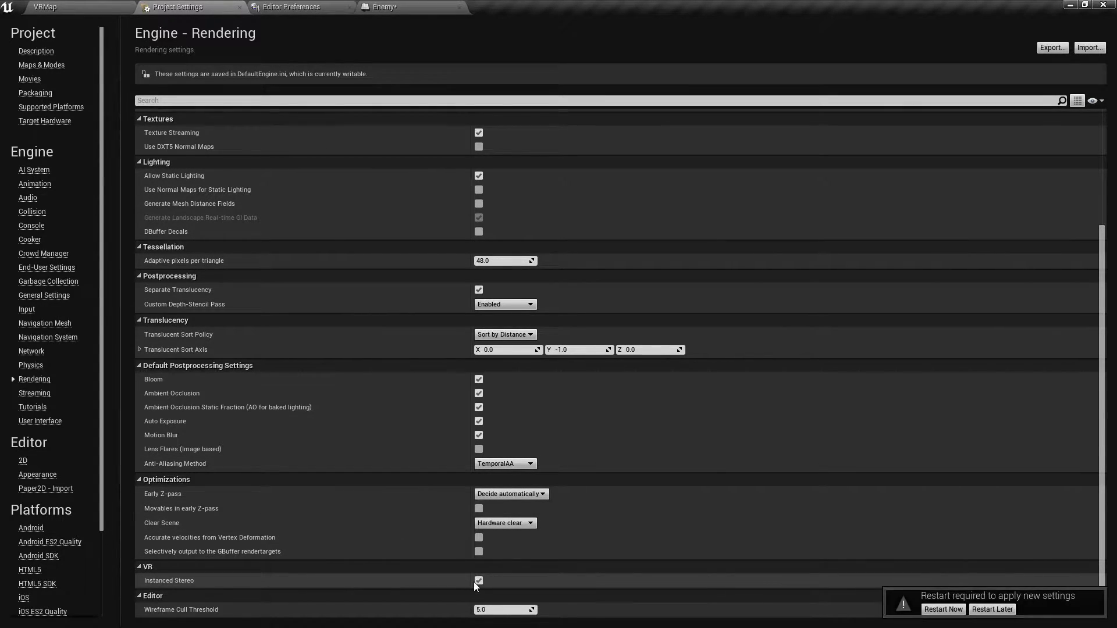
# Restart the editor, restore the previously open assets, and close Editor Preferences.
pyautogui.click(944, 609)
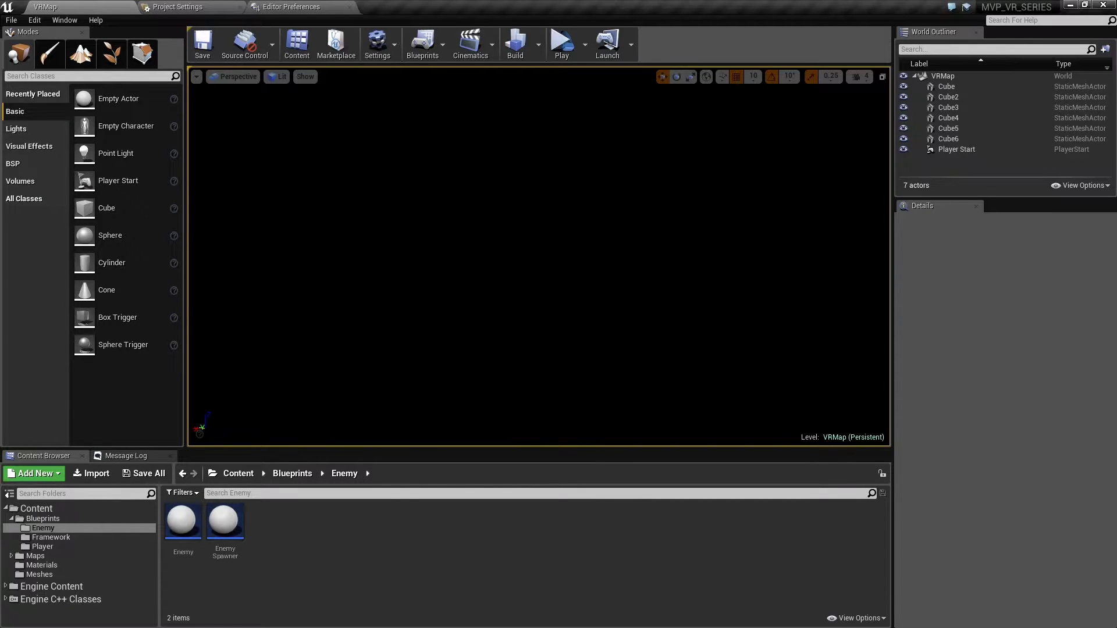
pyautogui.rightClick(424, 384)
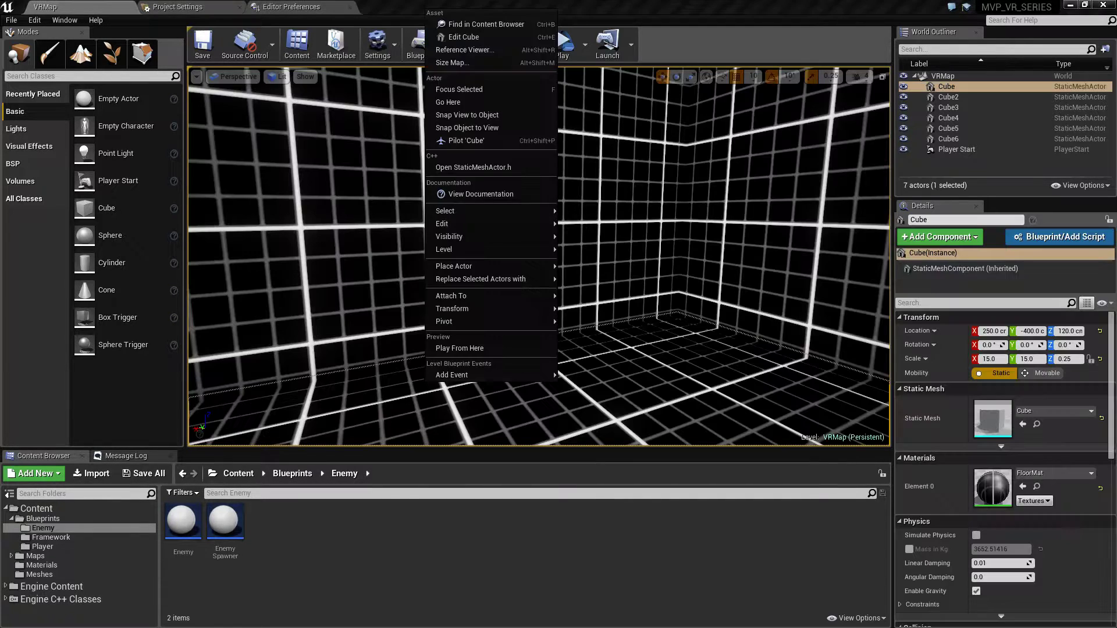
pyautogui.click(679, 15)
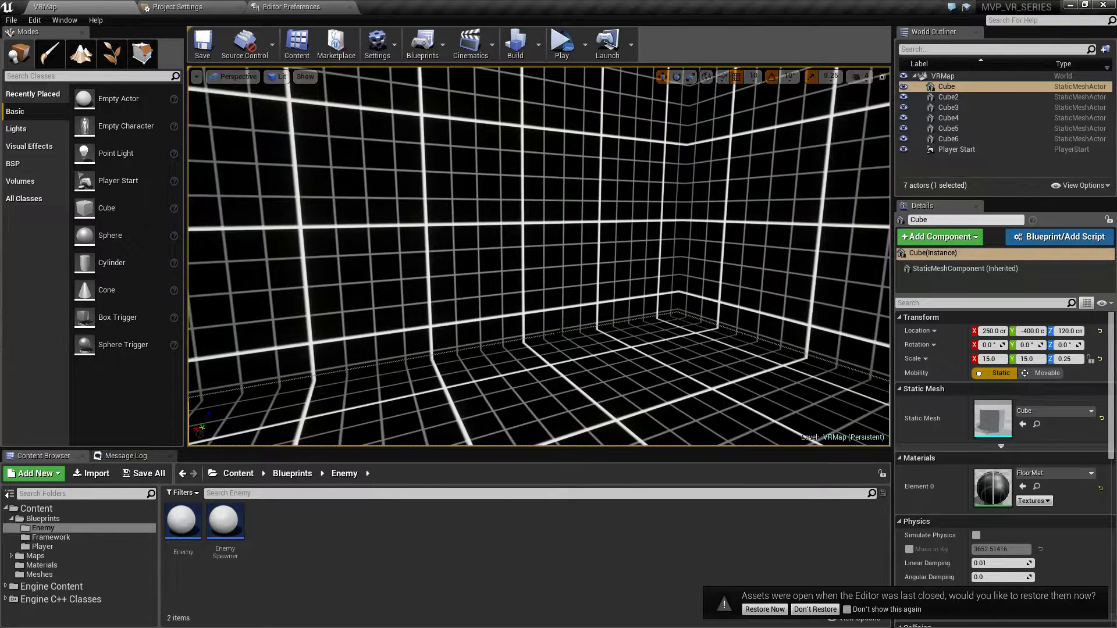
pyautogui.moveTo(541, 256); pyautogui.dragTo(483, 257, button='right')
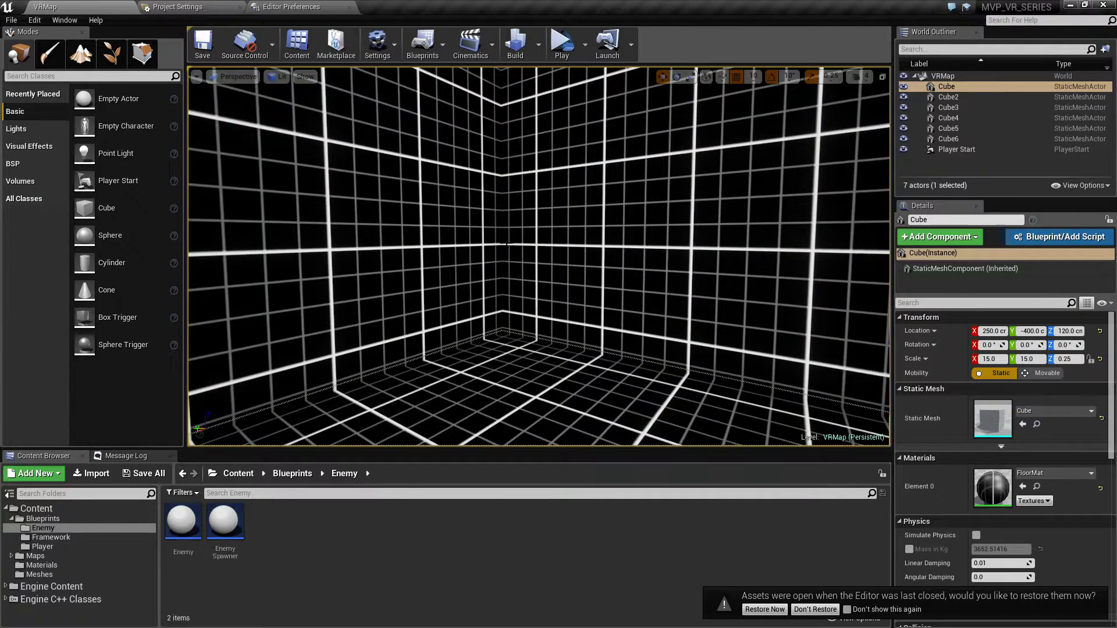
pyautogui.click(762, 609)
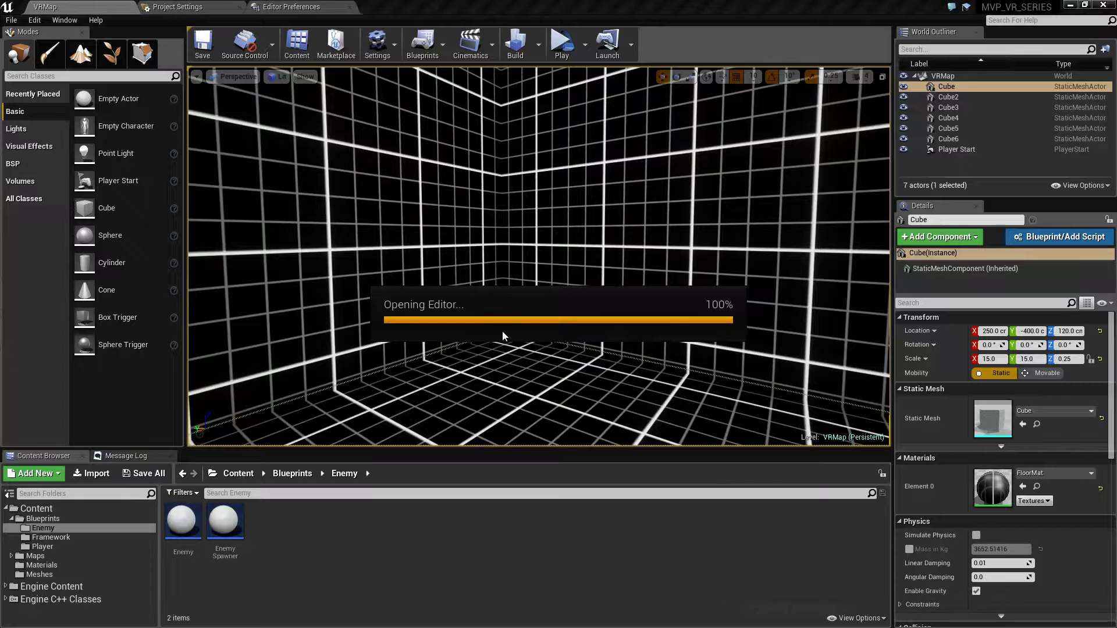
pyautogui.click(351, 7)
# In the full Enemy blueprint editor, add a Scene component named Root and make it the root.
pyautogui.click(240, 8)
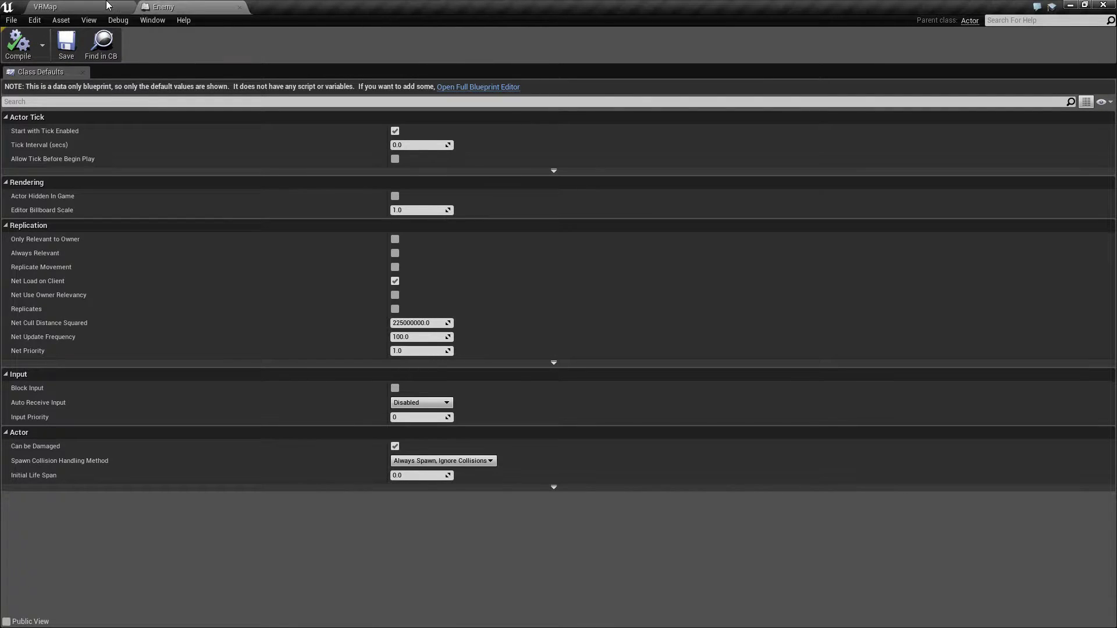
pyautogui.click(444, 88)
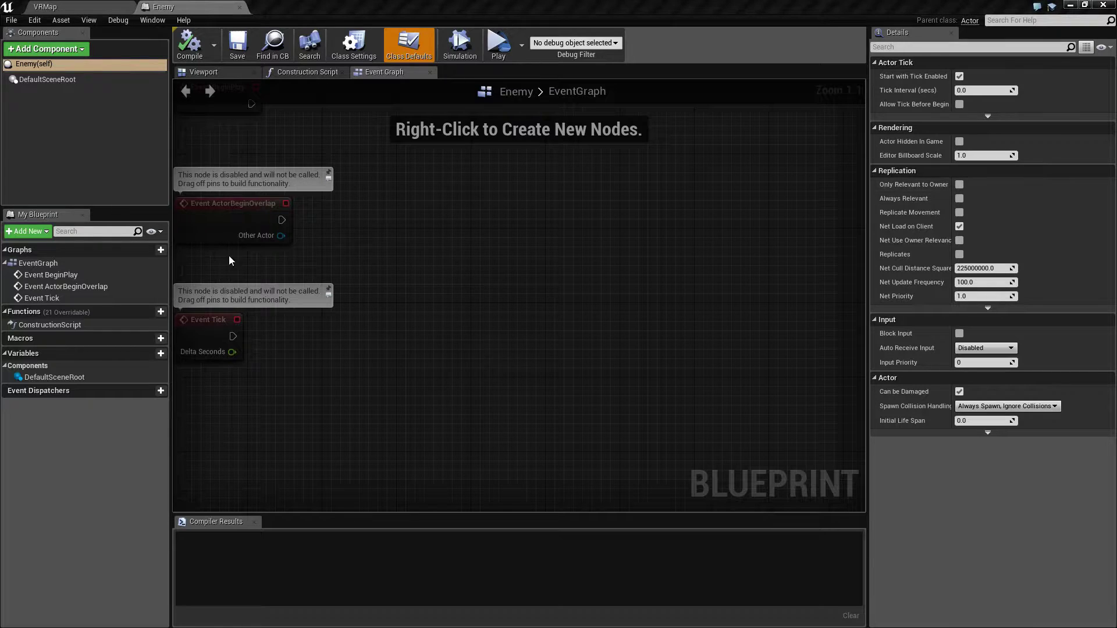
pyautogui.click(42, 49)
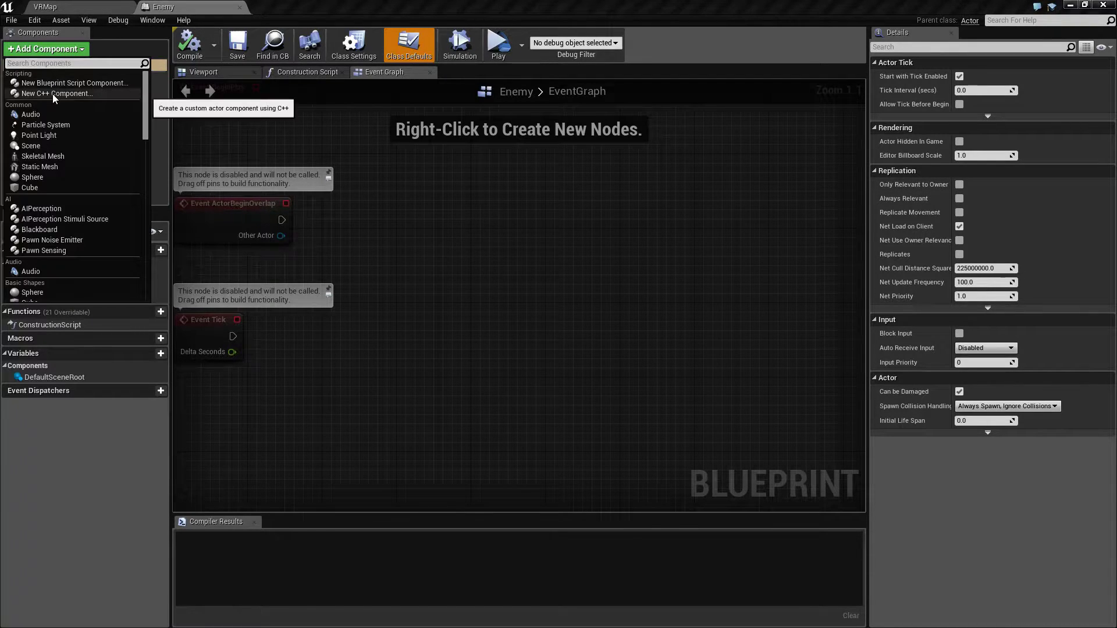
pyautogui.write('sce')
pyautogui.click(54, 113)
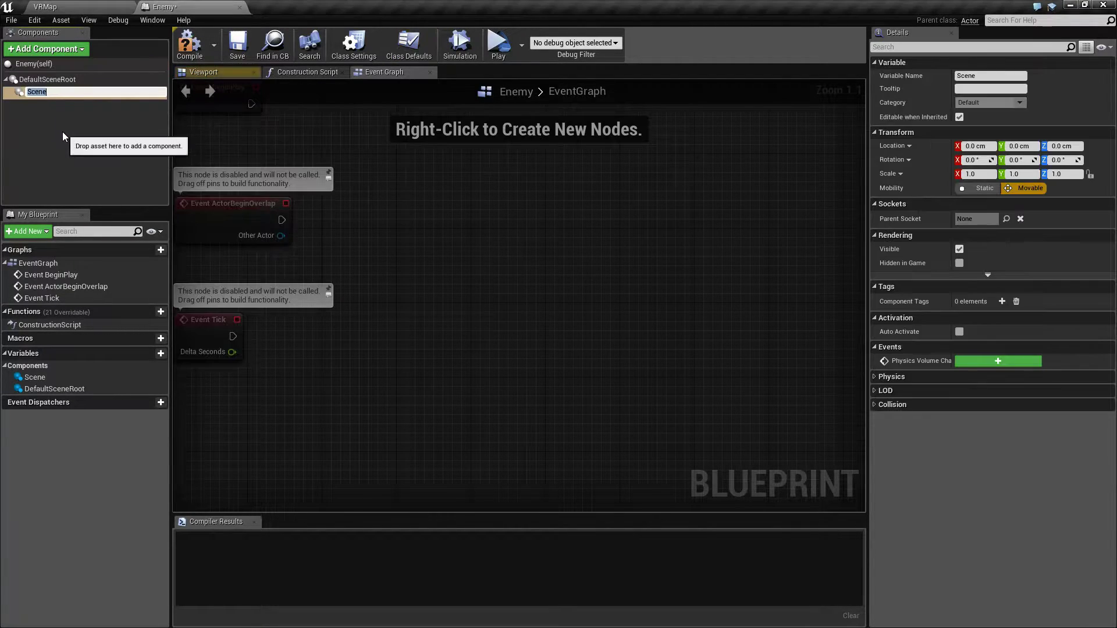
pyautogui.write('Root')
pyautogui.press('Return')
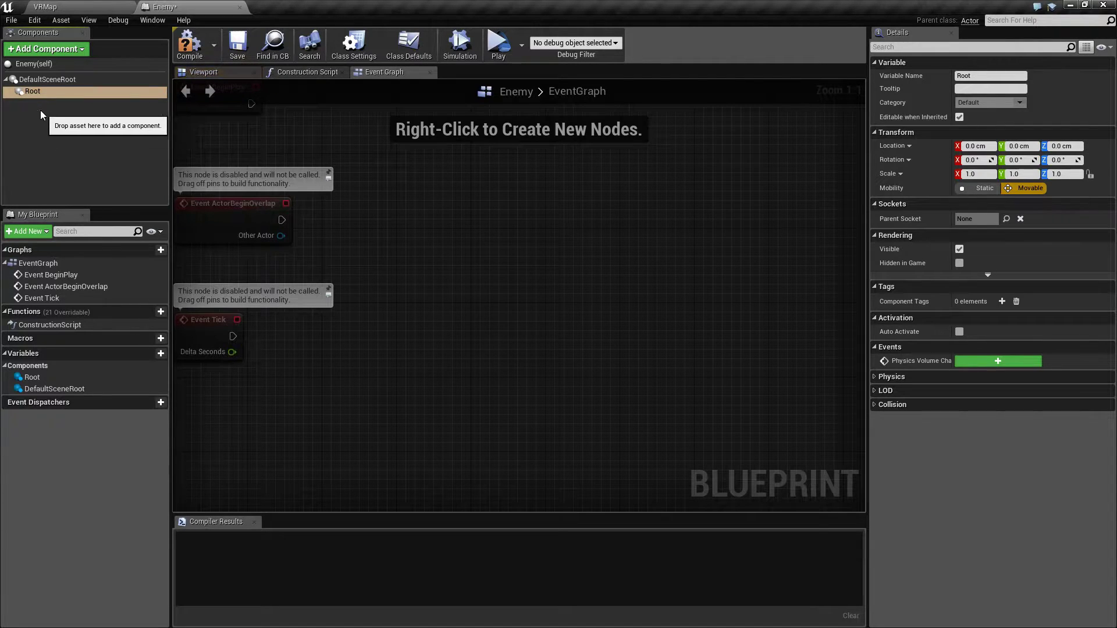
pyautogui.moveTo(33, 92); pyautogui.dragTo(41, 80)
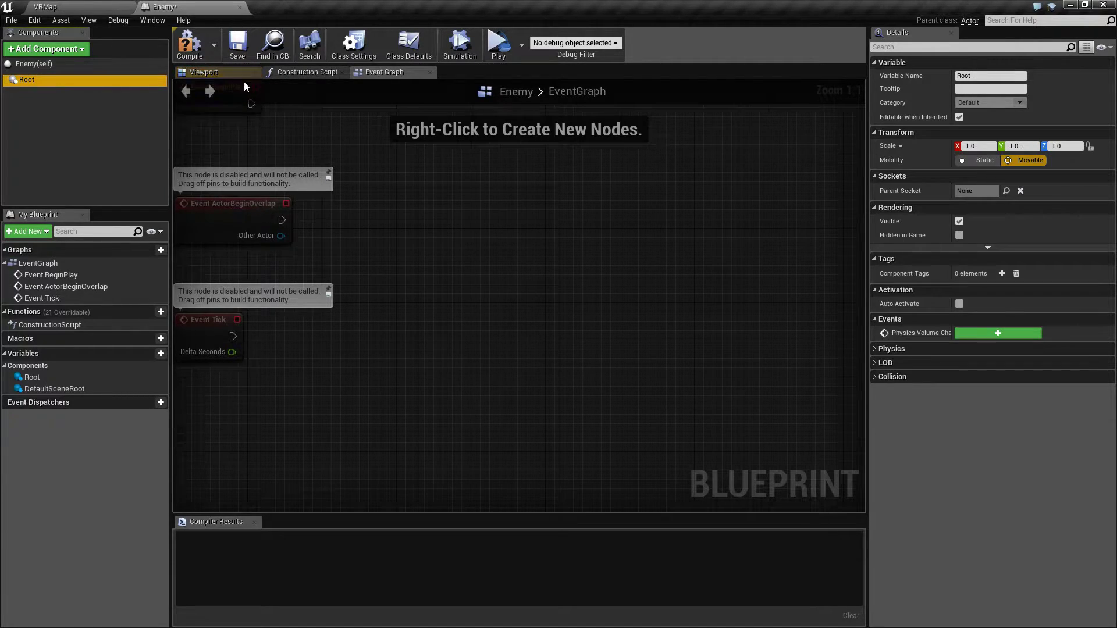
pyautogui.click(202, 73)
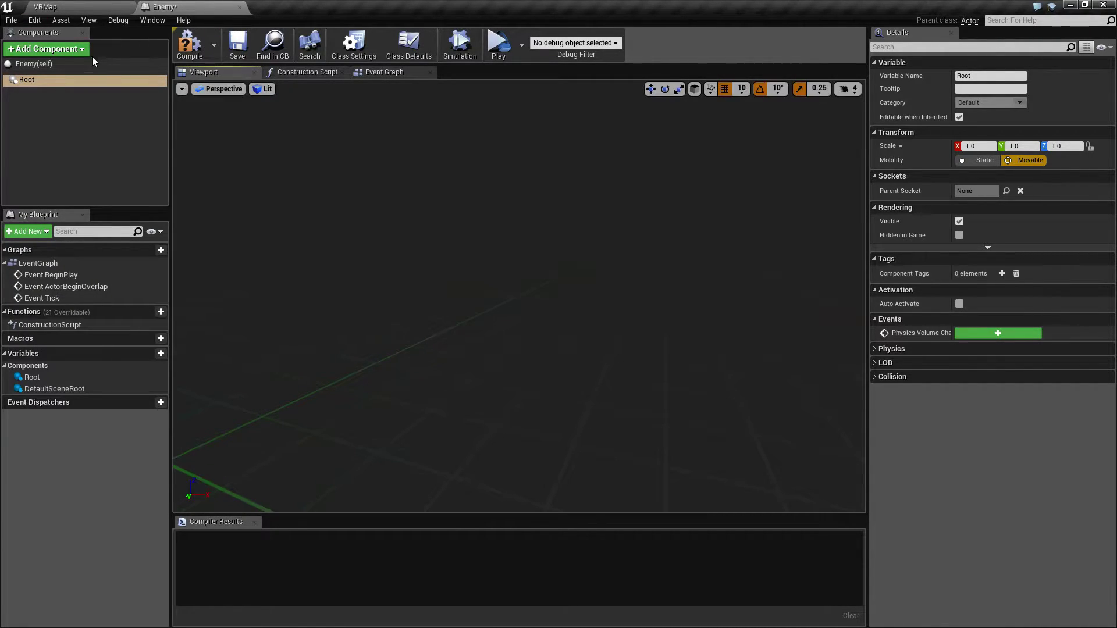
# Add a Sphere component under Root and scale it to 0.3 on X, Y and Z.
pyautogui.click(40, 47)
pyautogui.click(40, 177)
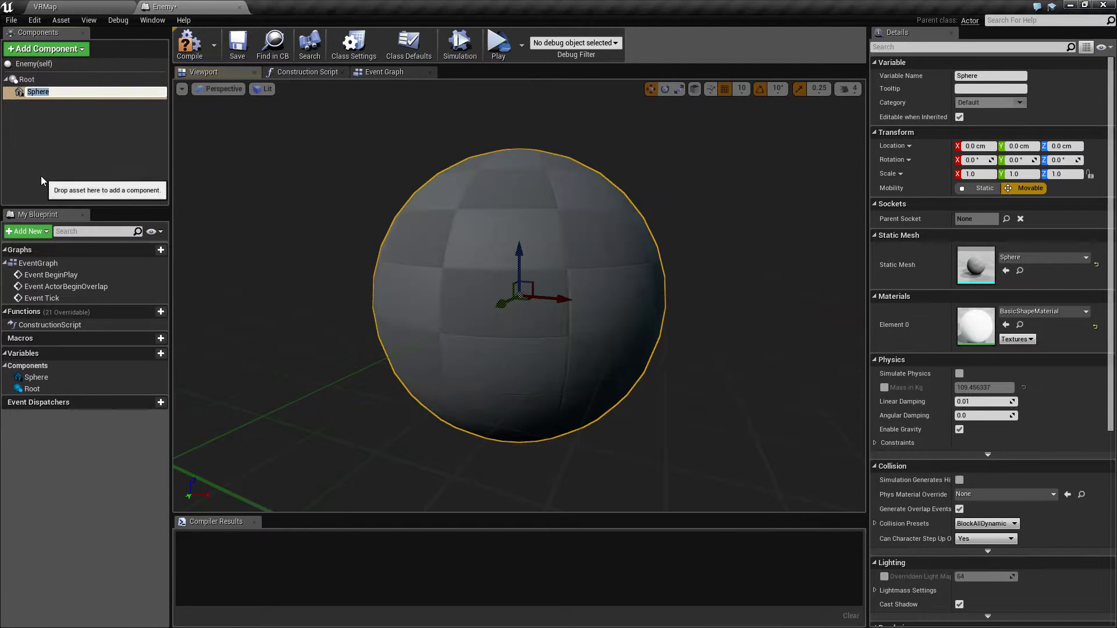
pyautogui.press('Return')
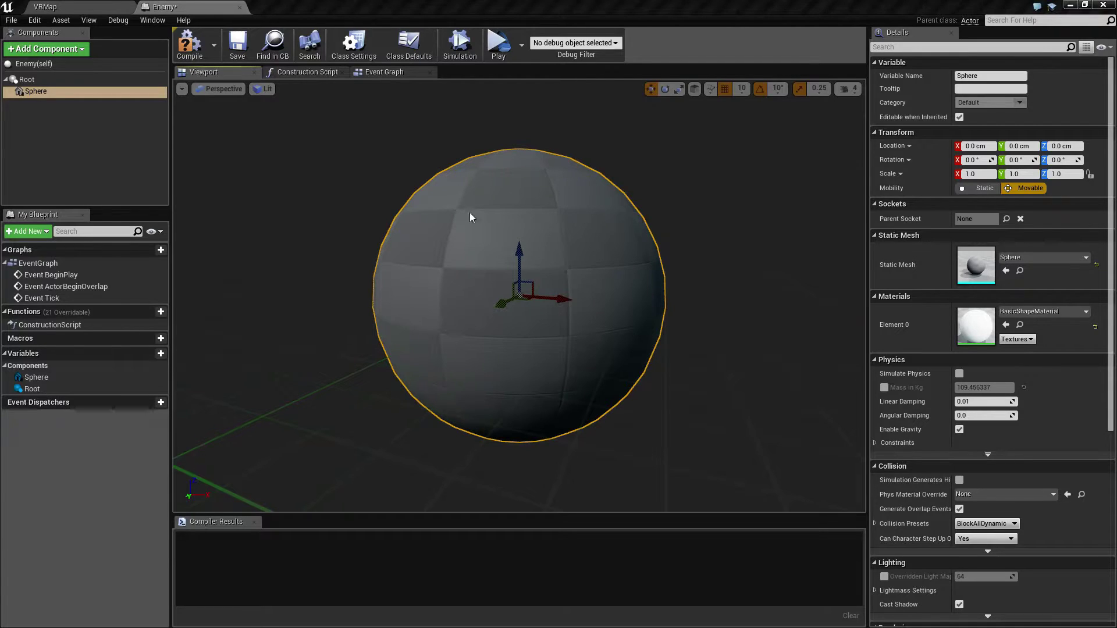
pyautogui.click(976, 174)
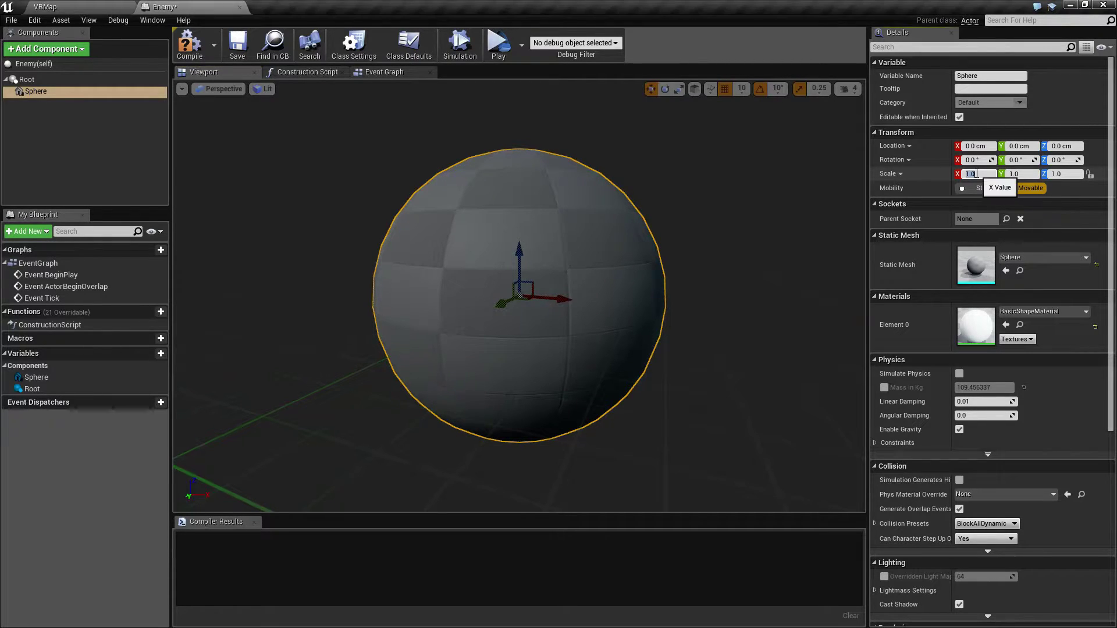
pyautogui.press('BackSpace')
pyautogui.write('.3')
pyautogui.press('Tab')
pyautogui.write('.3')
pyautogui.press('Tab')
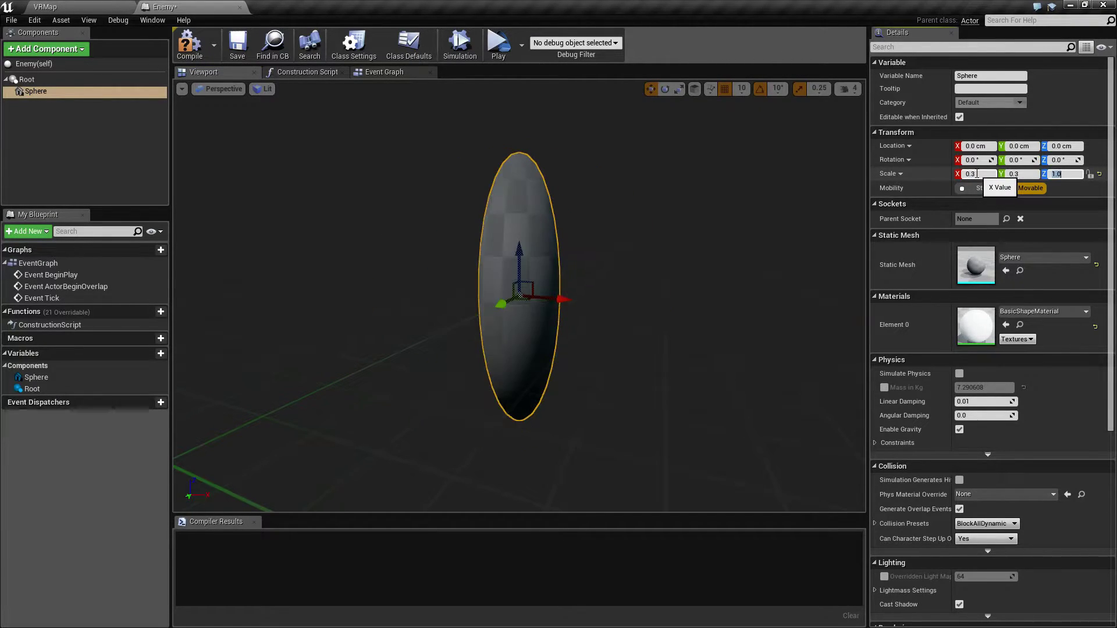
pyautogui.write('.3')
pyautogui.press('Return')
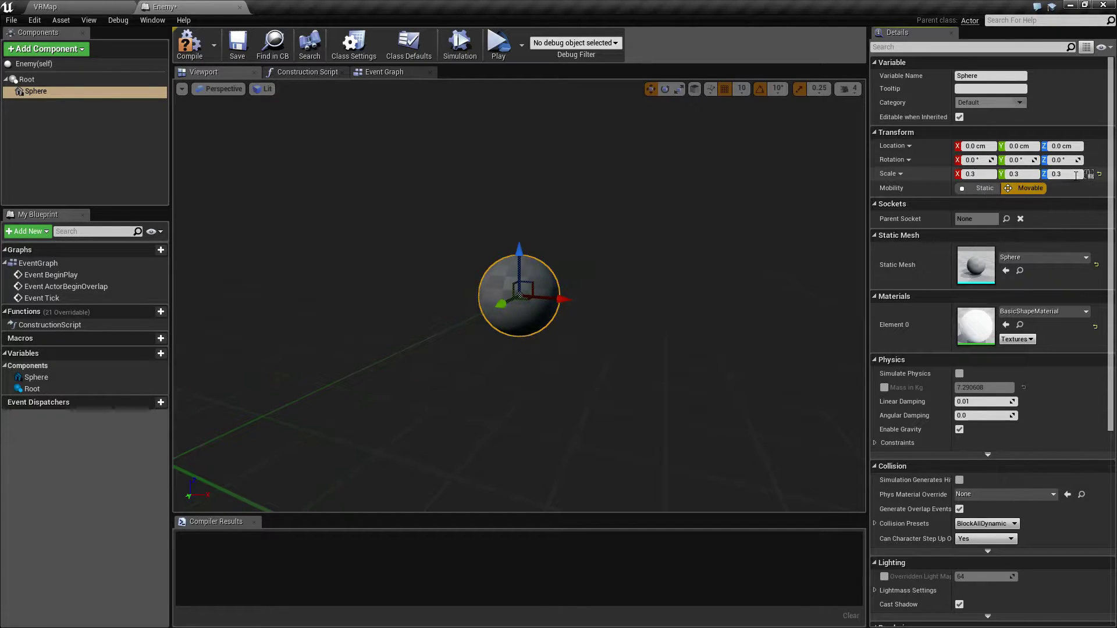
# Change the sphere's X and Y scale to 1.
pyautogui.click(1069, 174)
pyautogui.click(979, 174)
pyautogui.write('1')
pyautogui.press('Tab')
pyautogui.write('1')
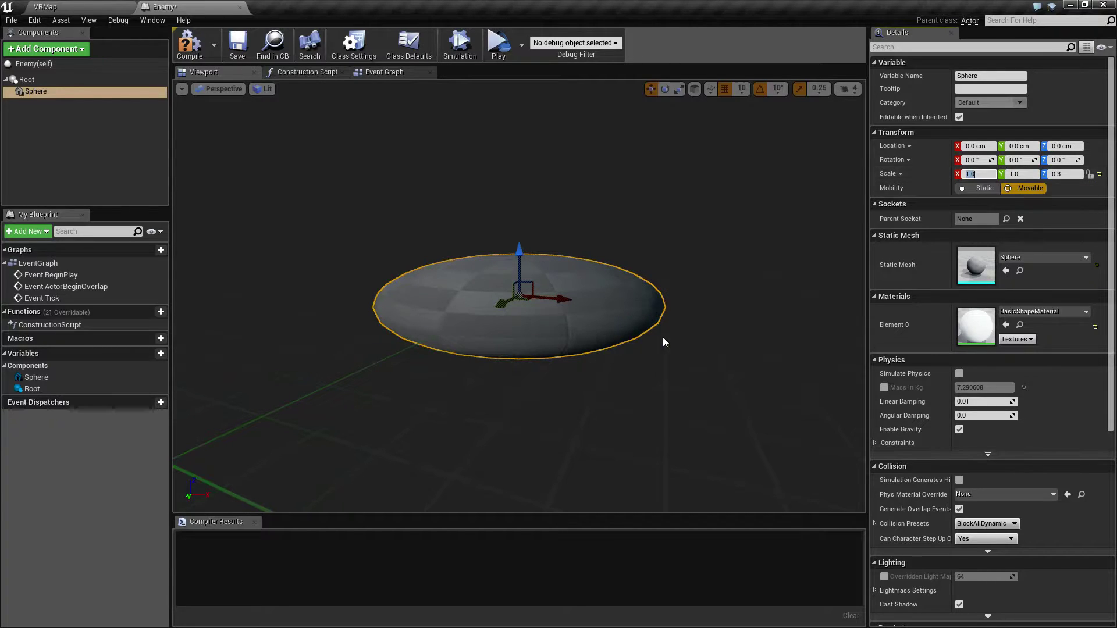
pyautogui.press('Return')
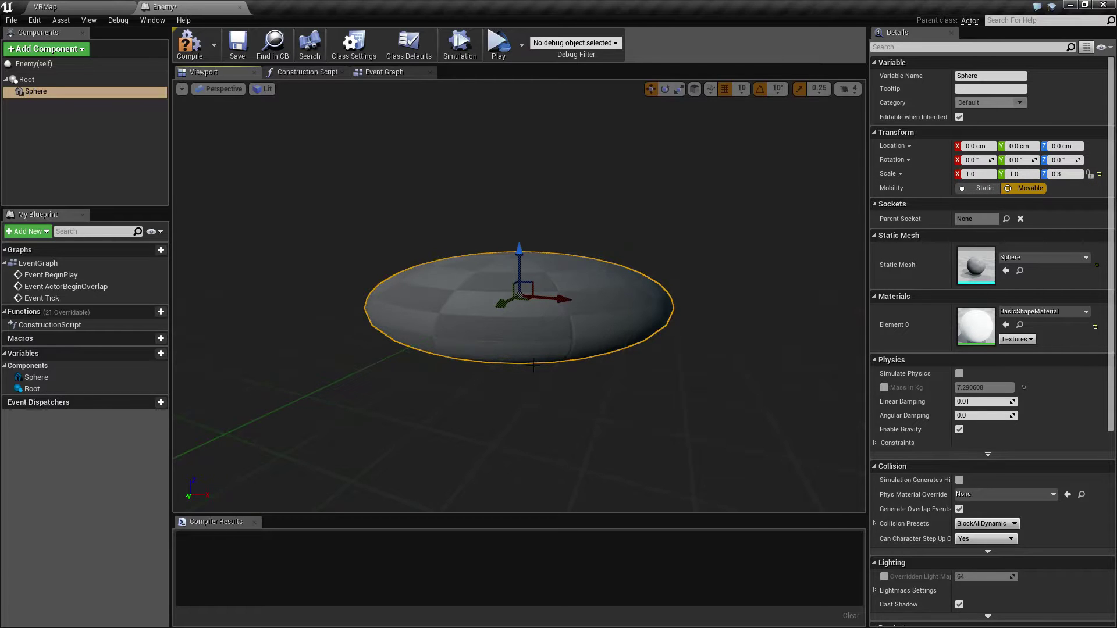
# Return the sphere's scale to 0.3, then compile and save the Enemy blueprint.
pyautogui.click(977, 174)
pyautogui.write('.')
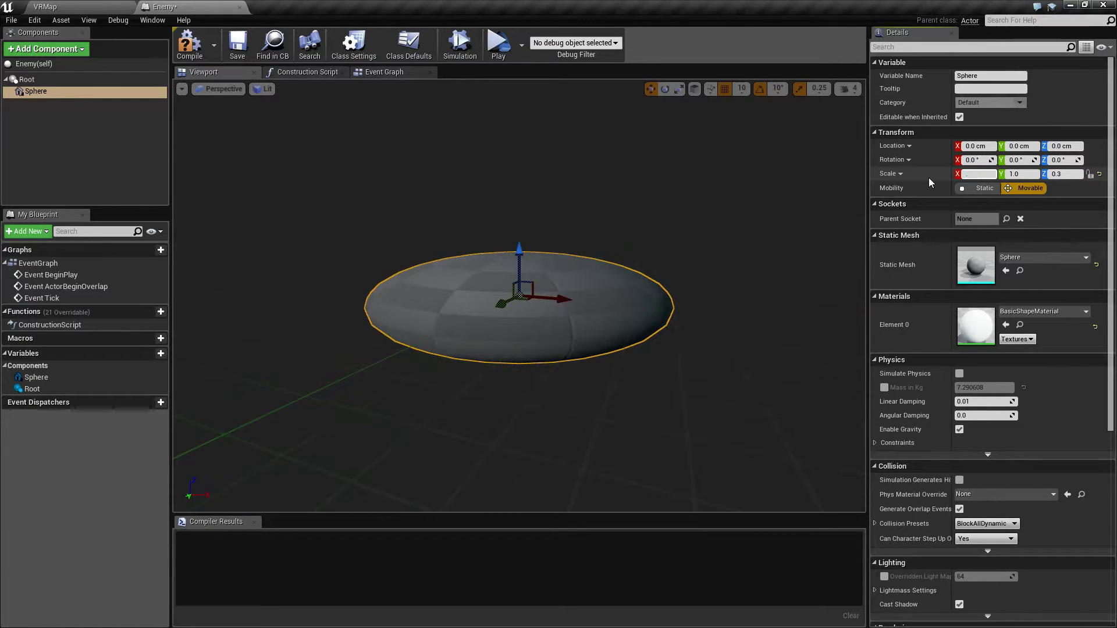
pyautogui.write('3')
pyautogui.press('Tab')
pyautogui.write('0.3')
pyautogui.press('Tab')
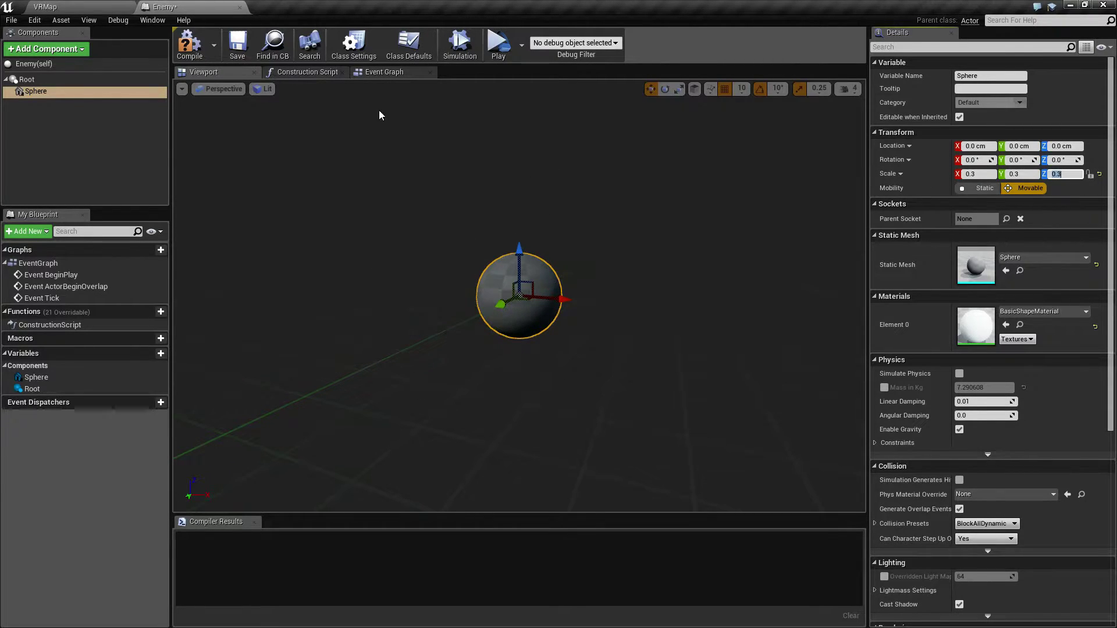
pyautogui.click(190, 45)
pyautogui.click(240, 46)
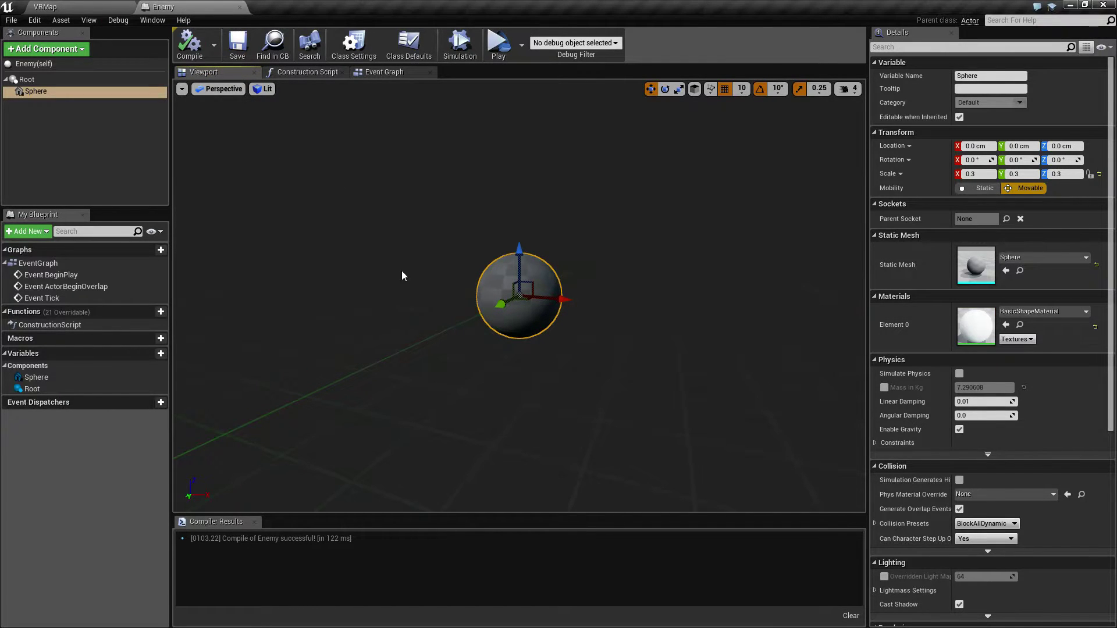
# Create a new material in the VRMap project's Materials folder.
pyautogui.click(75, 6)
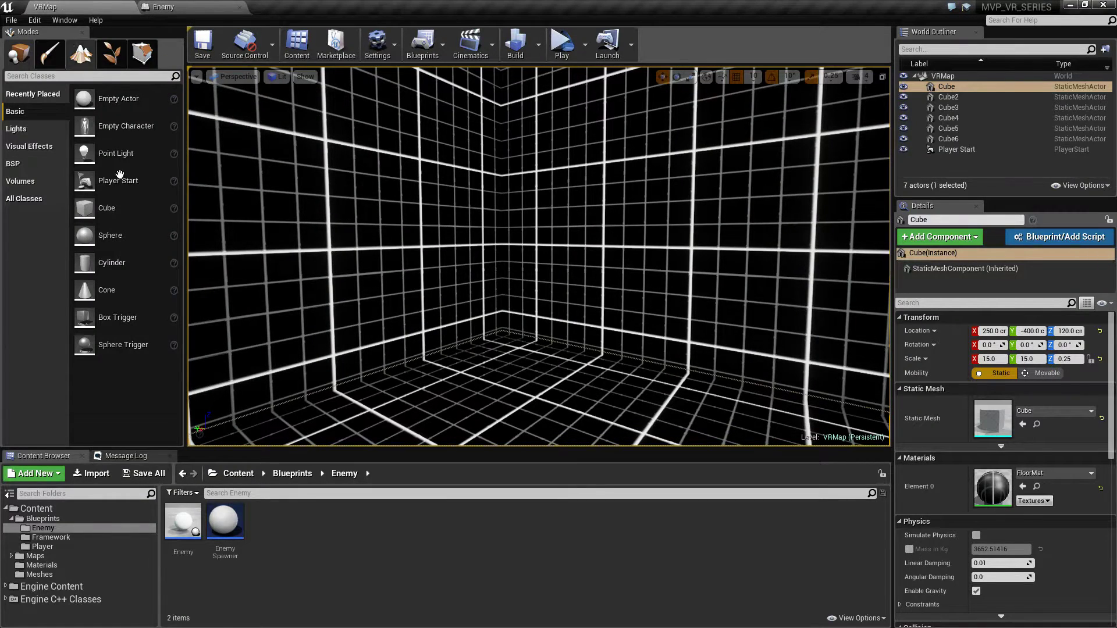
pyautogui.click(41, 565)
pyautogui.rightClick(364, 546)
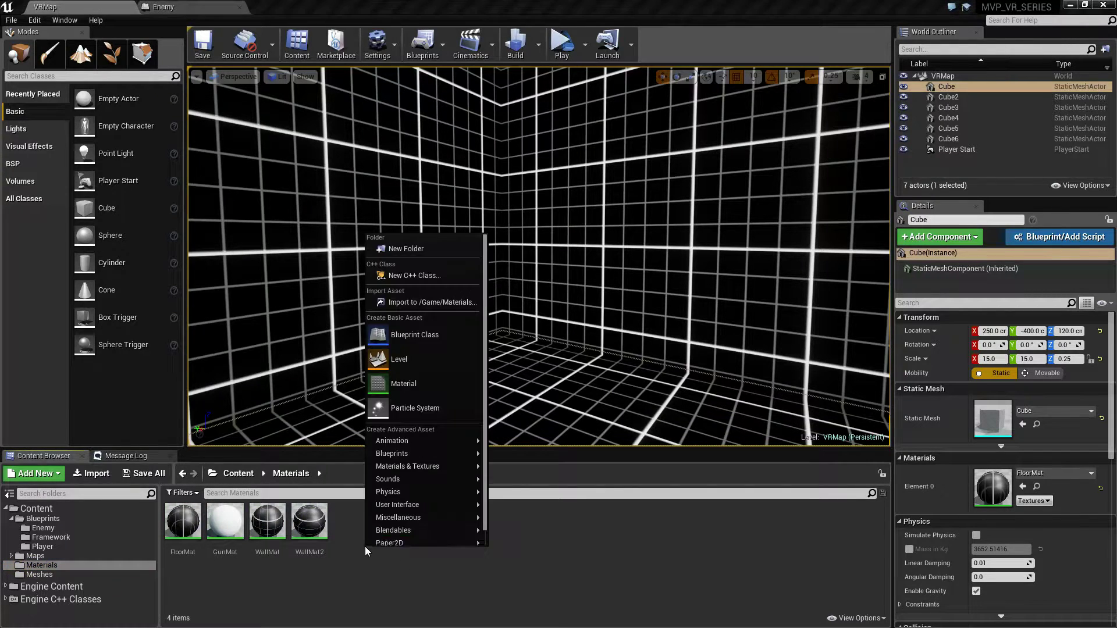
pyautogui.click(412, 378)
# Name the material EnemyMat and wire a Constant3Vector into its Emissive Color.
pyautogui.write('Enemy')
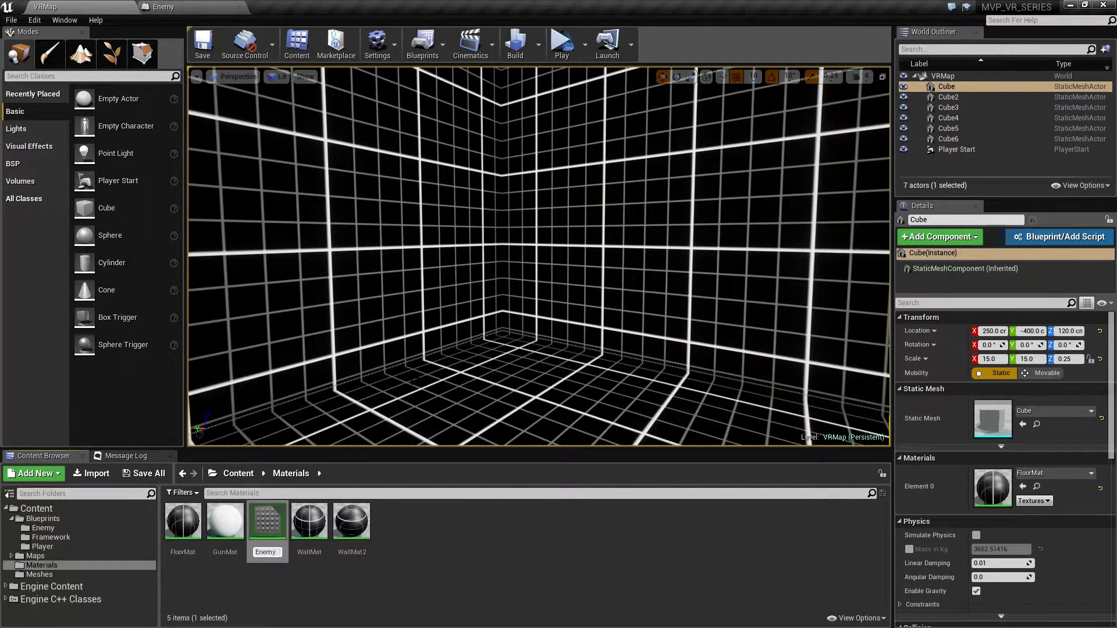
pyautogui.write('Mat')
pyautogui.press('Return')
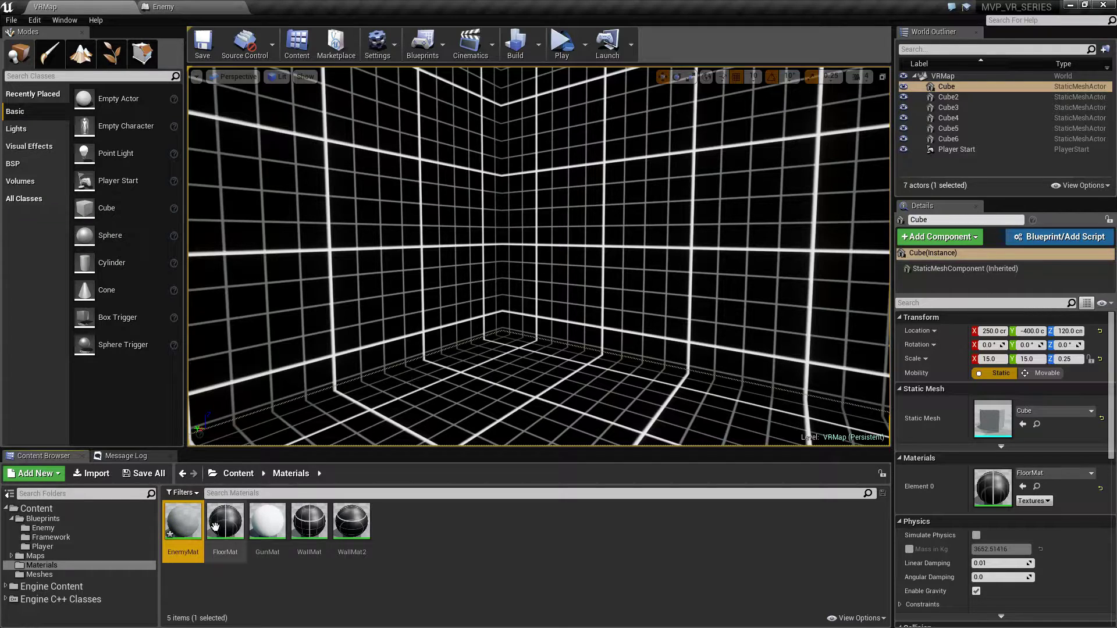
pyautogui.doubleClick(184, 521)
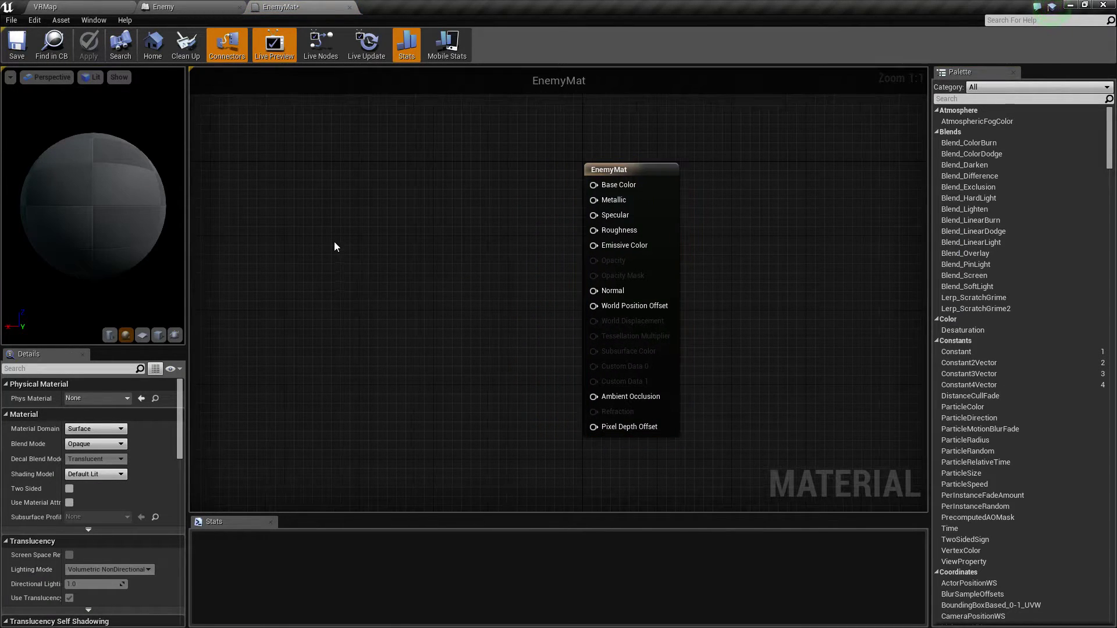
pyautogui.click(334, 241)
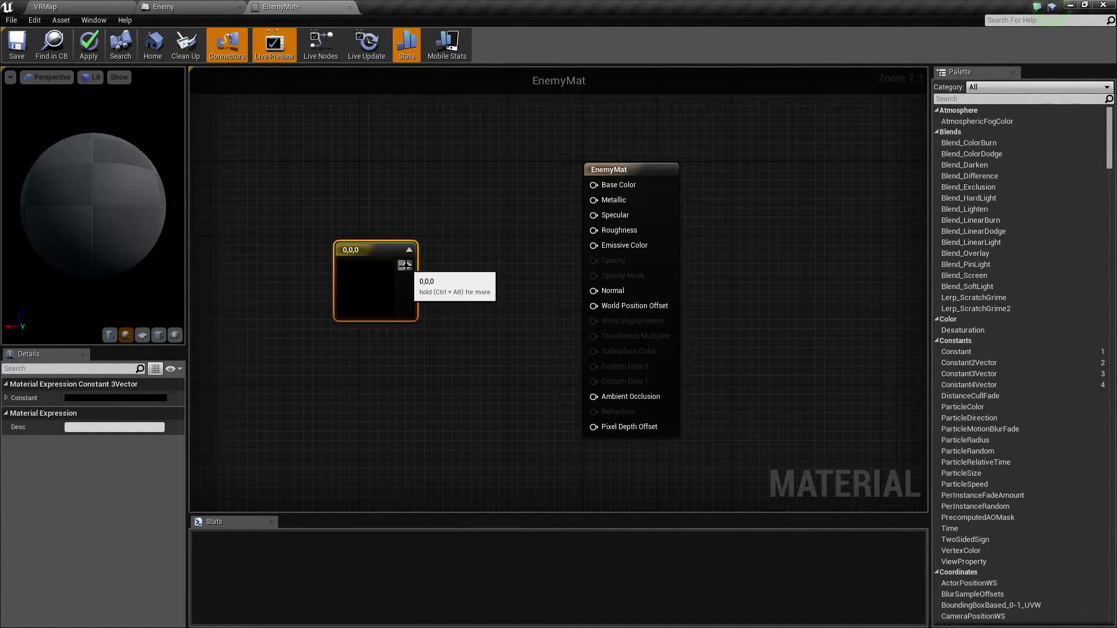
pyautogui.moveTo(406, 266); pyautogui.dragTo(609, 242)
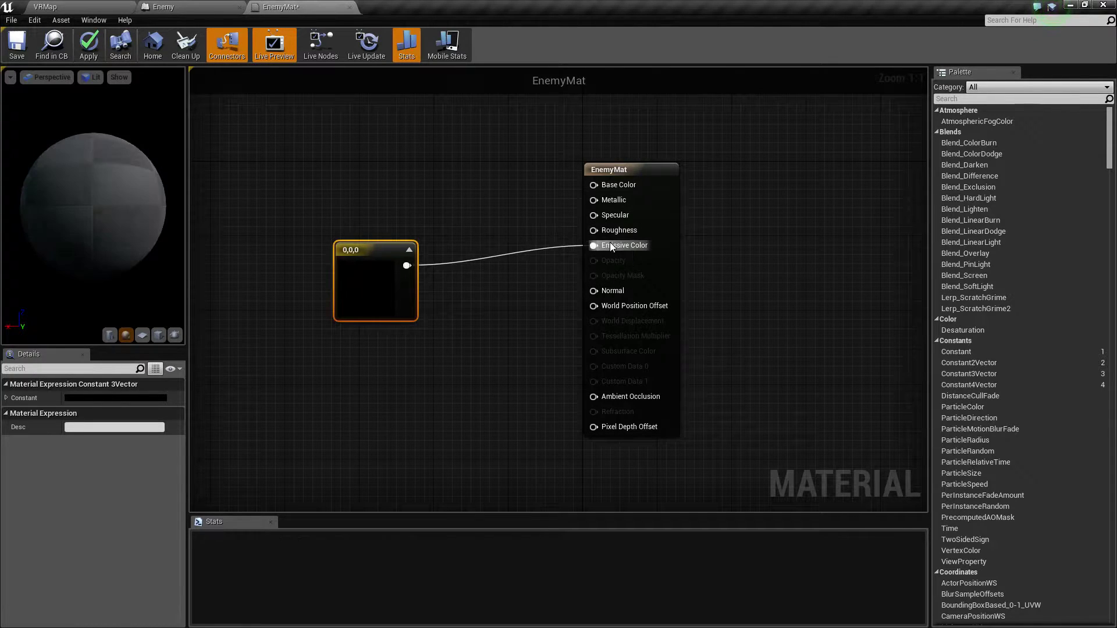
# Set the constant to red (1,0,0), apply the material changes and save EnemyMat.
pyautogui.doubleClick(343, 292)
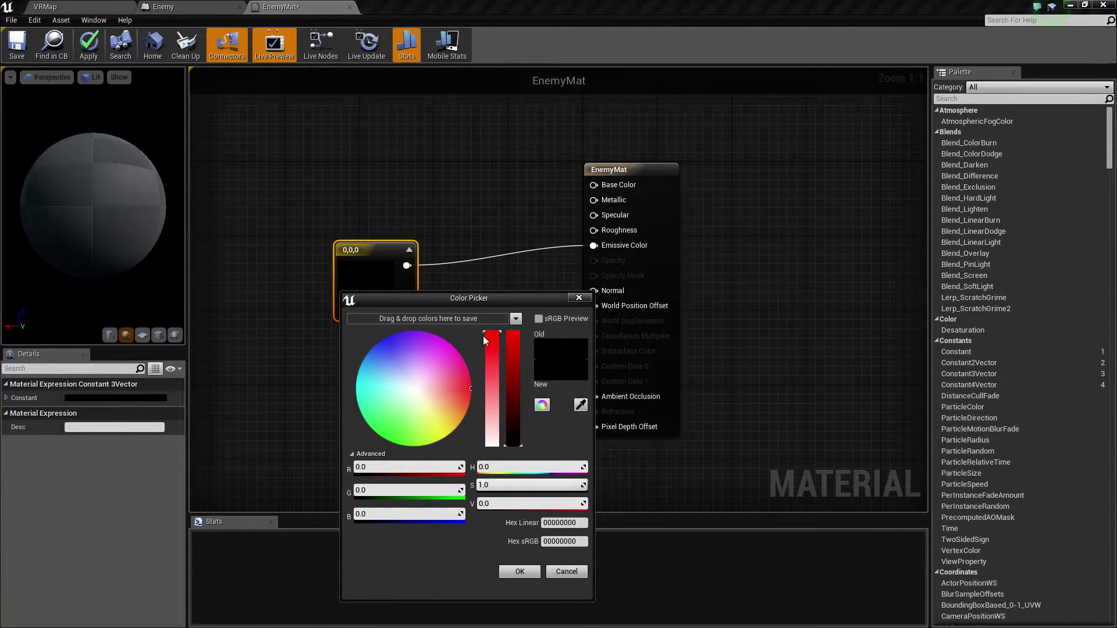
pyautogui.click(397, 468)
pyautogui.write('1')
pyautogui.press('Tab')
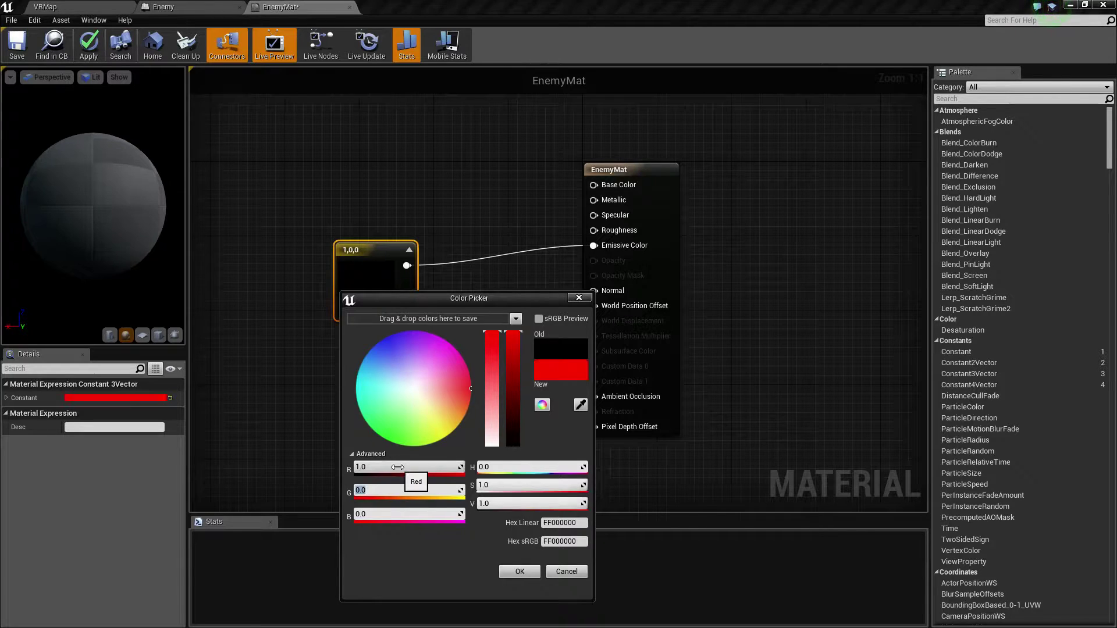
pyautogui.press('Tab')
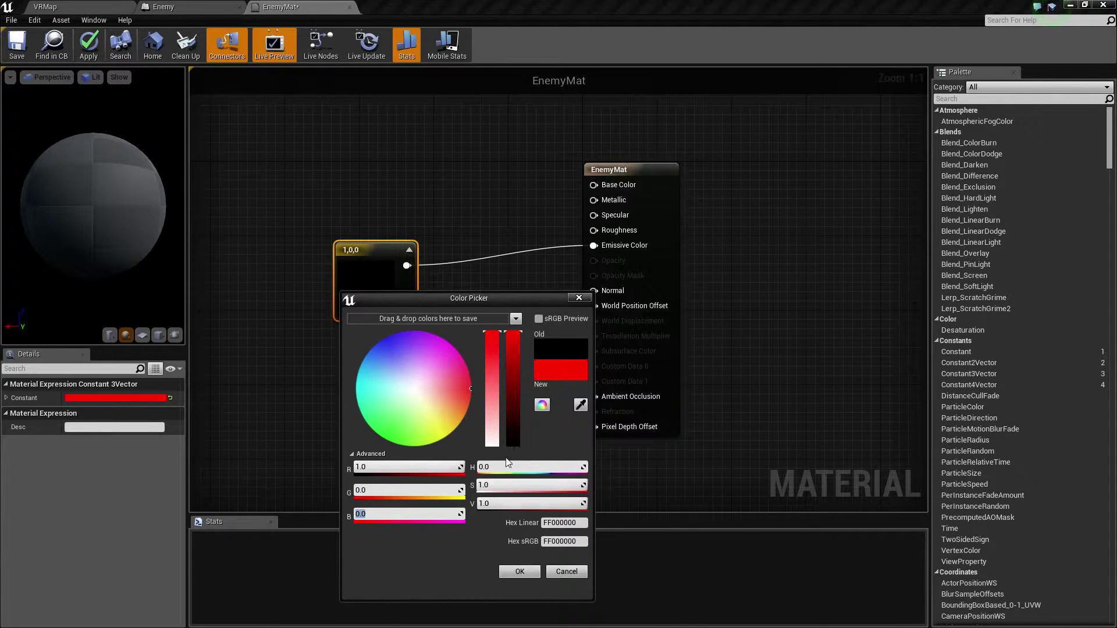
pyautogui.click(519, 571)
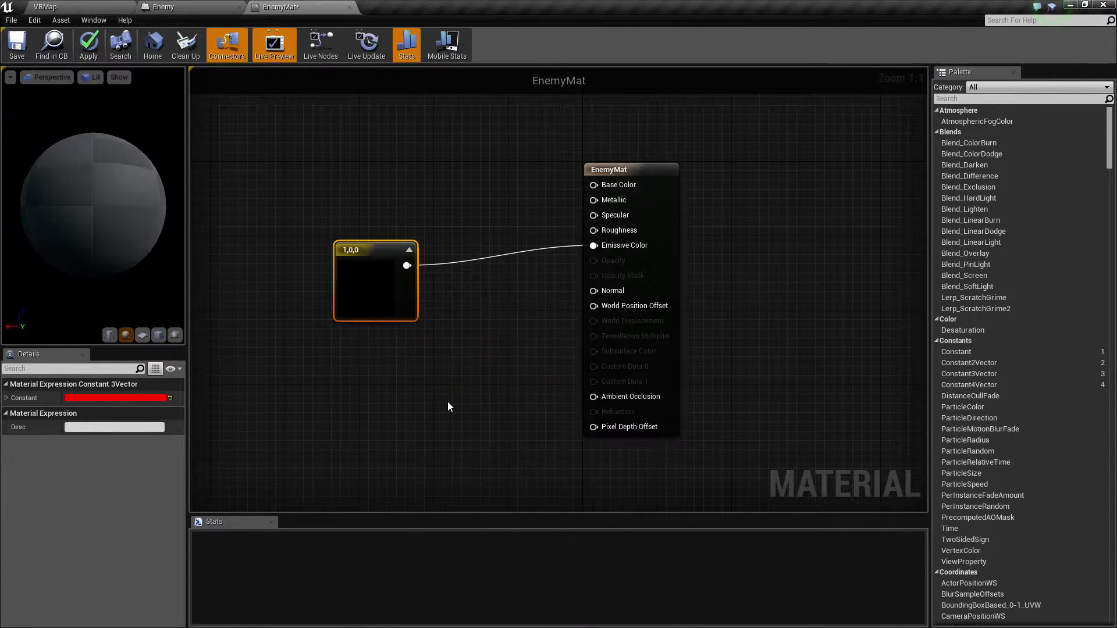
pyautogui.click(89, 45)
pyautogui.click(25, 43)
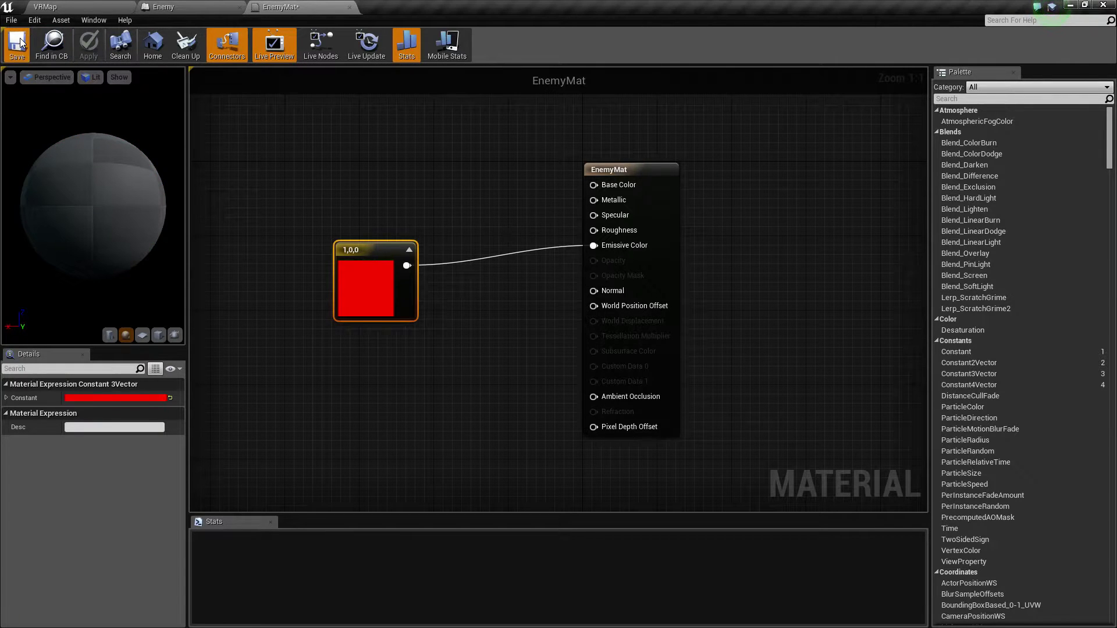
# Assign EnemyMat to the sphere's material slot, hiding engine content in the picker.
pyautogui.click(350, 7)
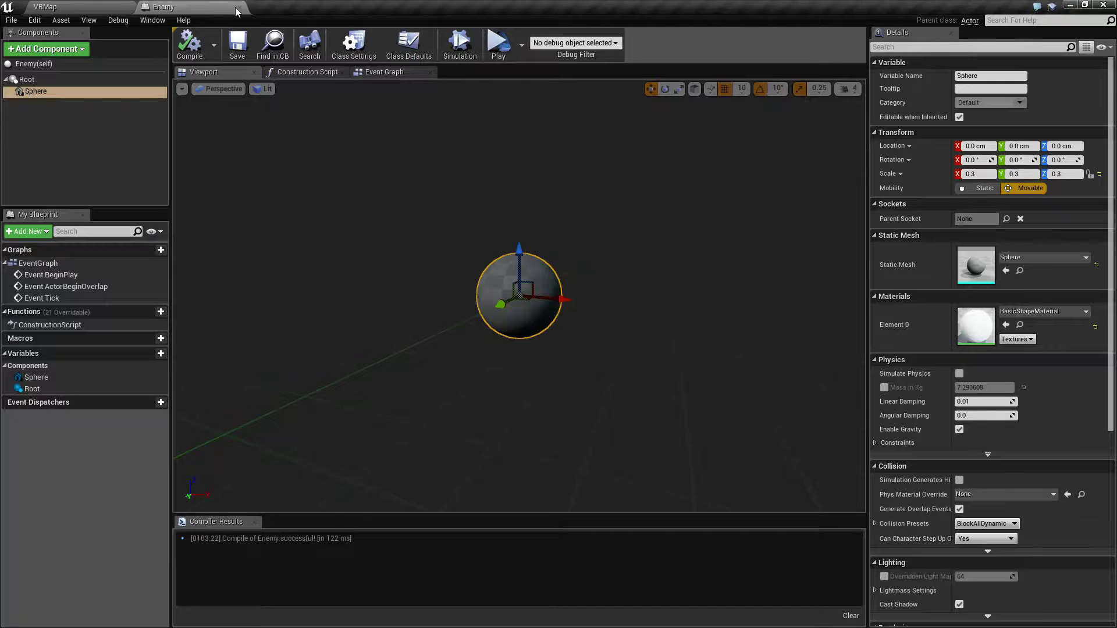
pyautogui.click(1019, 311)
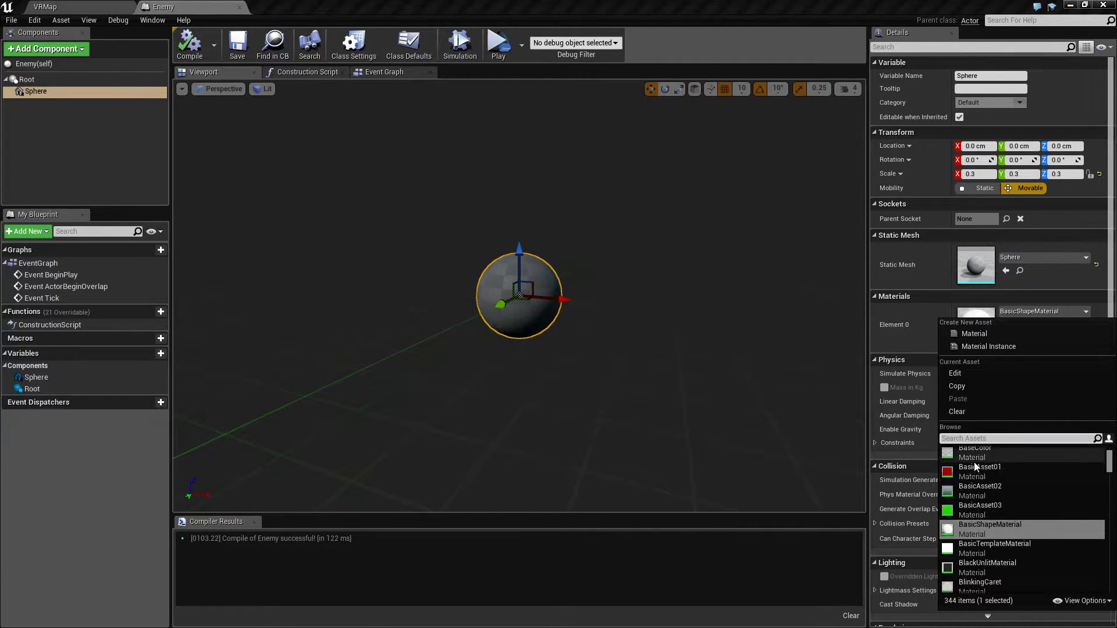
pyautogui.scroll(-5, 1006, 567)
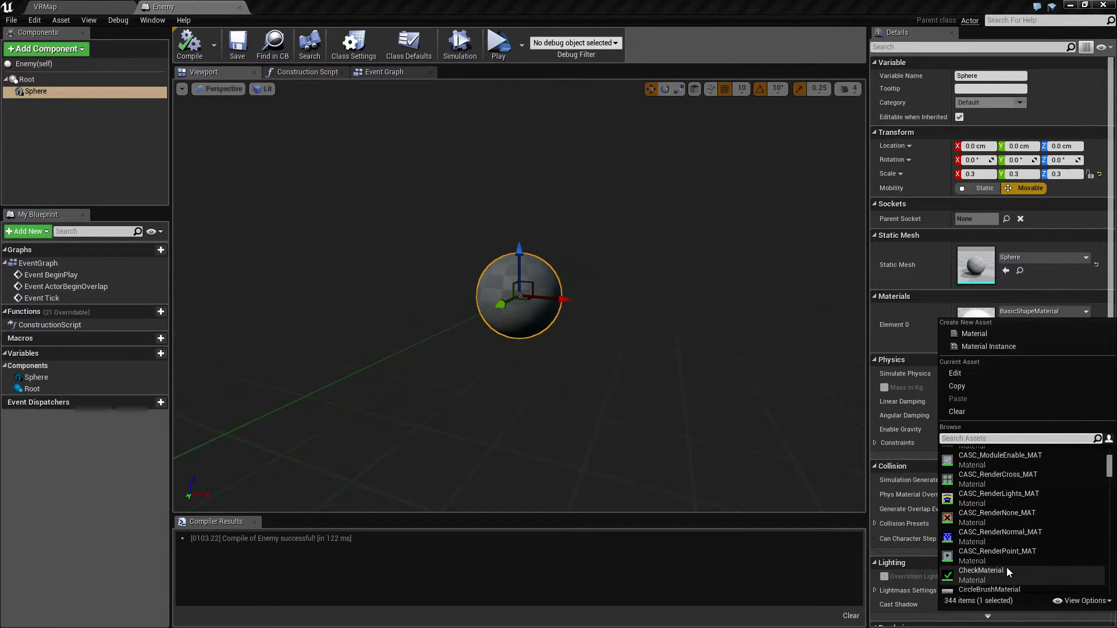
pyautogui.click(1081, 600)
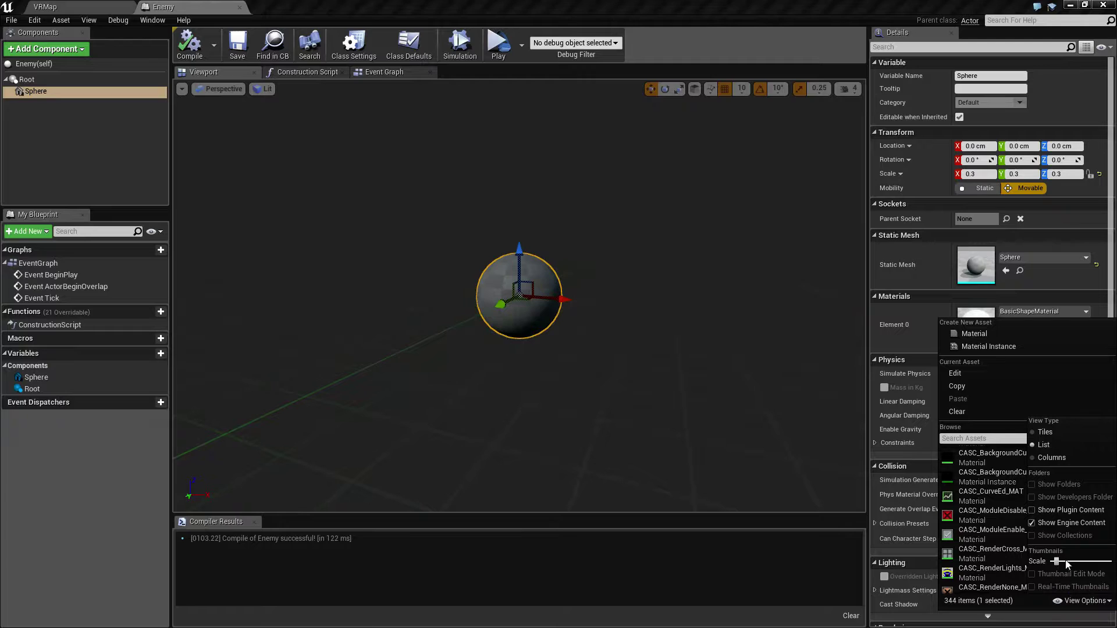
pyautogui.click(1041, 523)
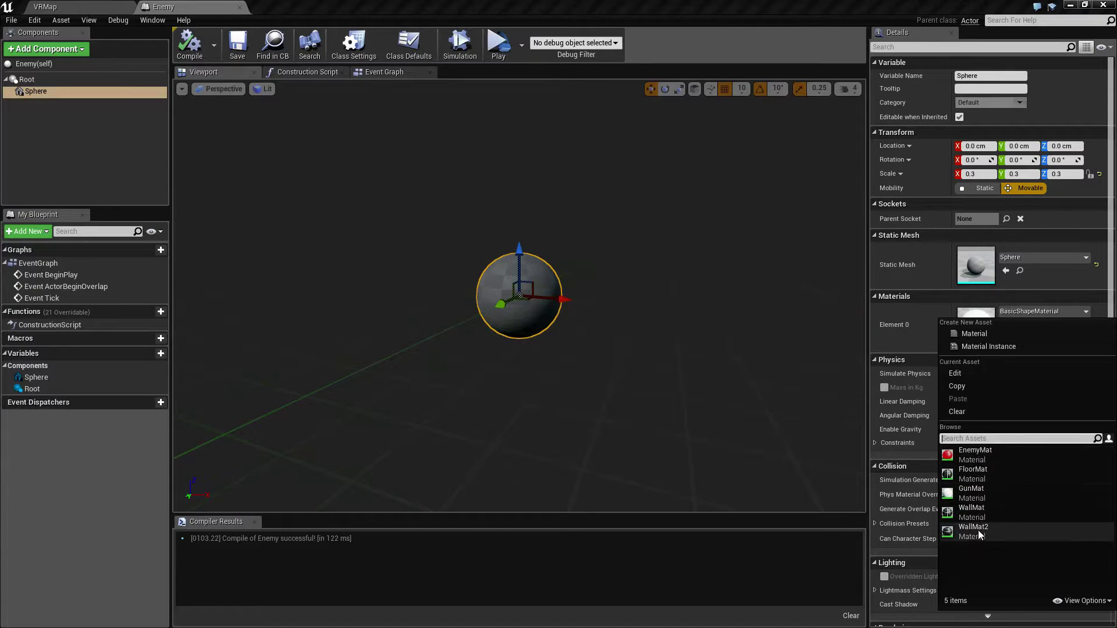
pyautogui.click(971, 457)
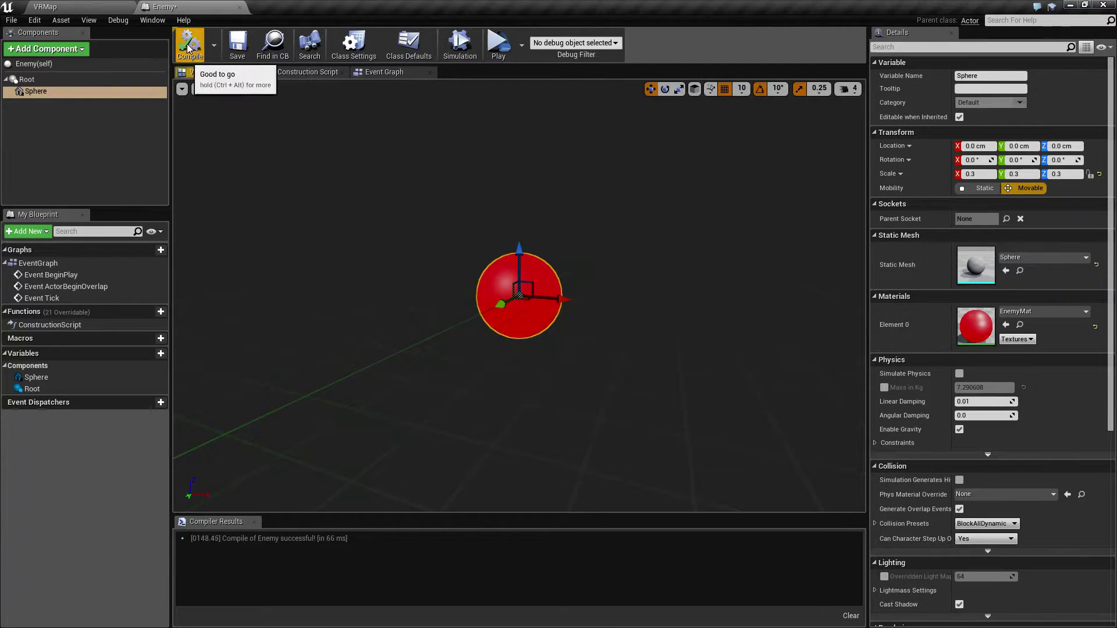
# Save the Enemy blueprint and close its editor.
pyautogui.click(237, 48)
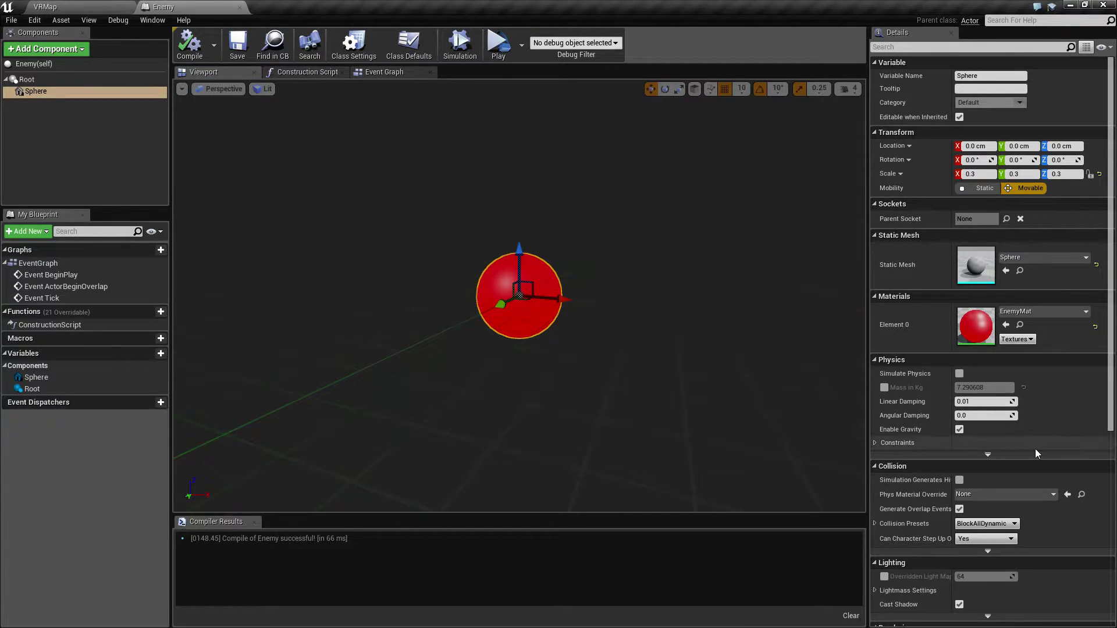
pyautogui.scroll(-2, 1012, 418)
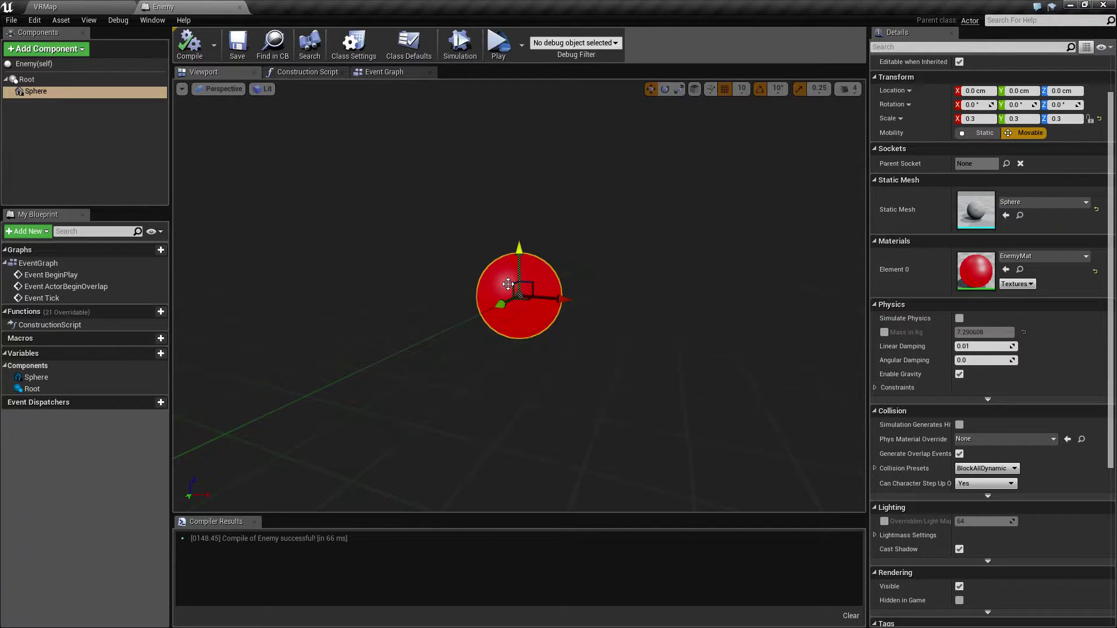
pyautogui.click(236, 8)
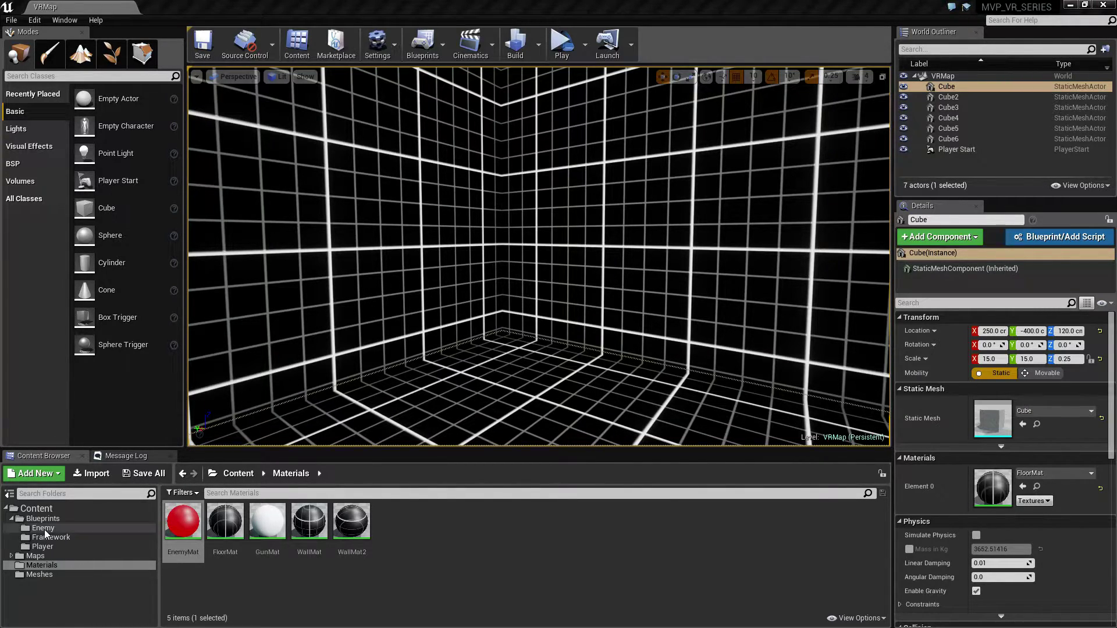
# Open Enemy Spawner from Blueprints > Enemy and show its Event Graph.
pyautogui.click(88, 527)
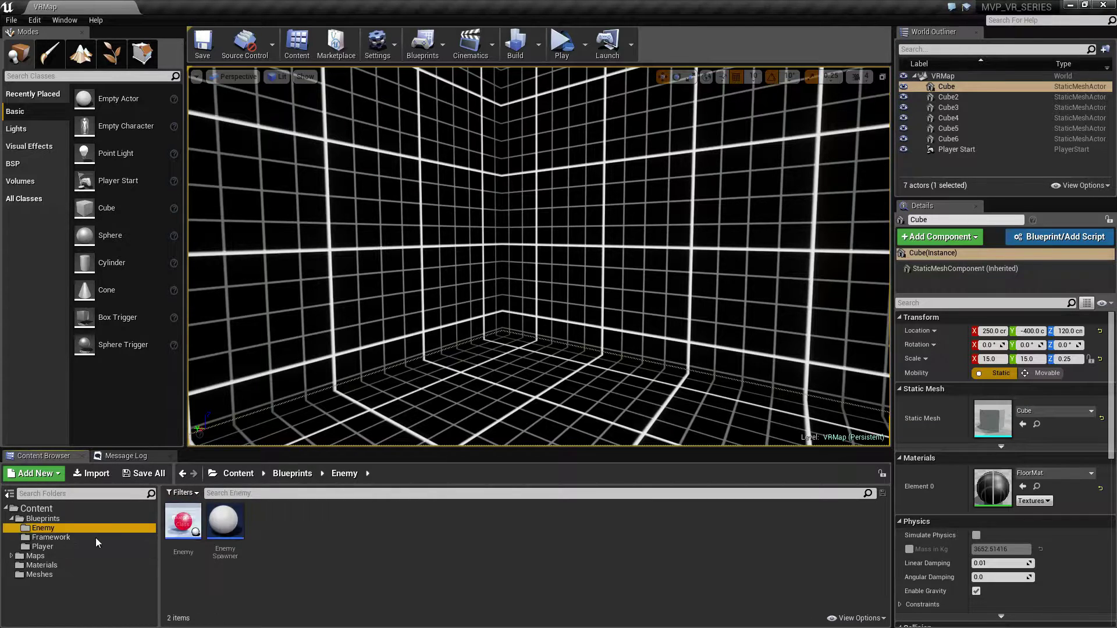
pyautogui.doubleClick(225, 522)
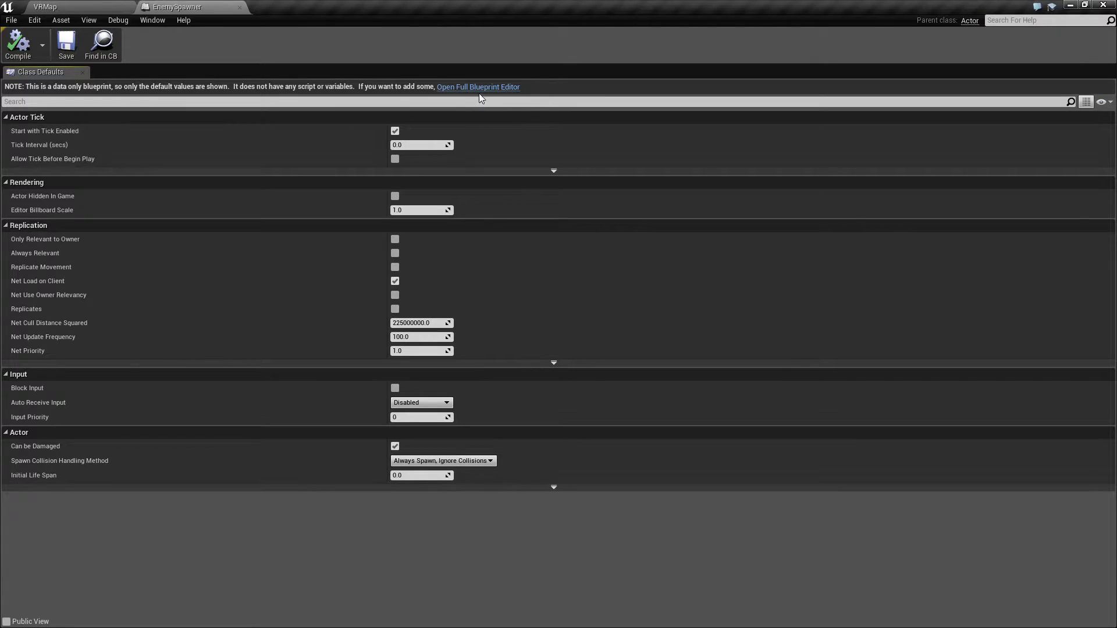
pyautogui.click(477, 87)
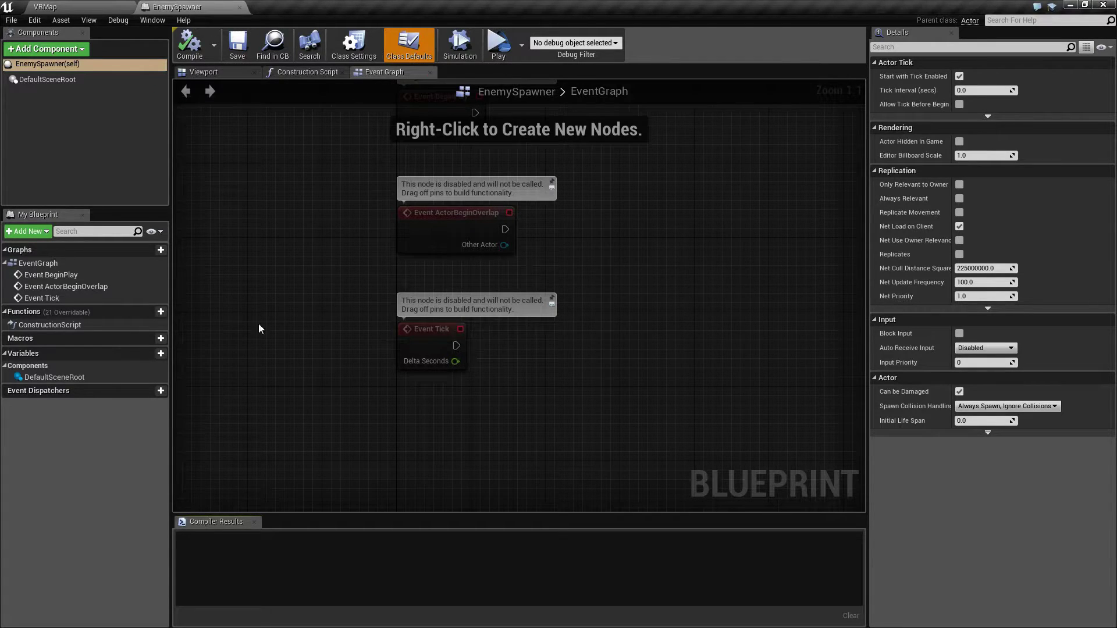
# Delete the three default event nodes from the EventGraph and compile EnemySpawner.
pyautogui.moveTo(579, 201); pyautogui.dragTo(551, 287, button='right')
pyautogui.moveTo(605, 446); pyautogui.dragTo(367, 189)
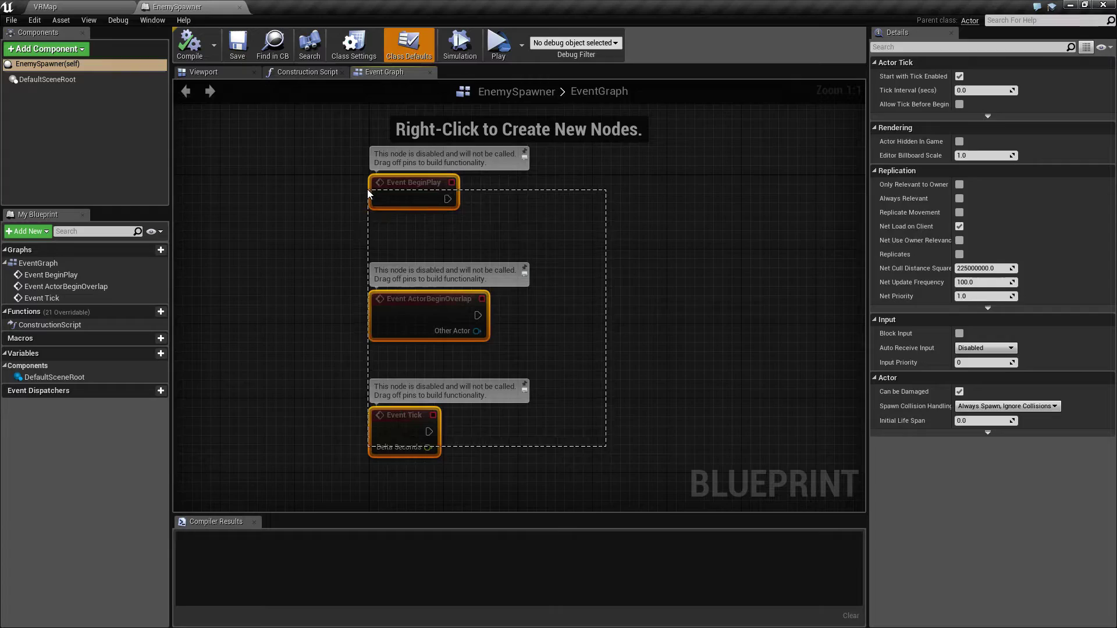
pyautogui.press('Delete')
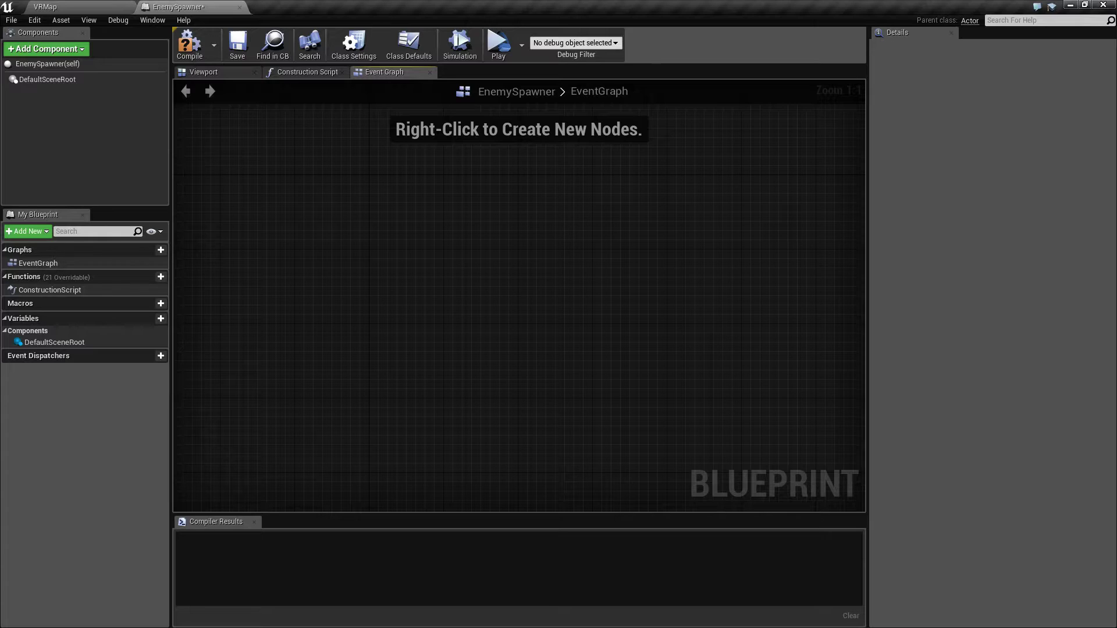
pyautogui.click(189, 44)
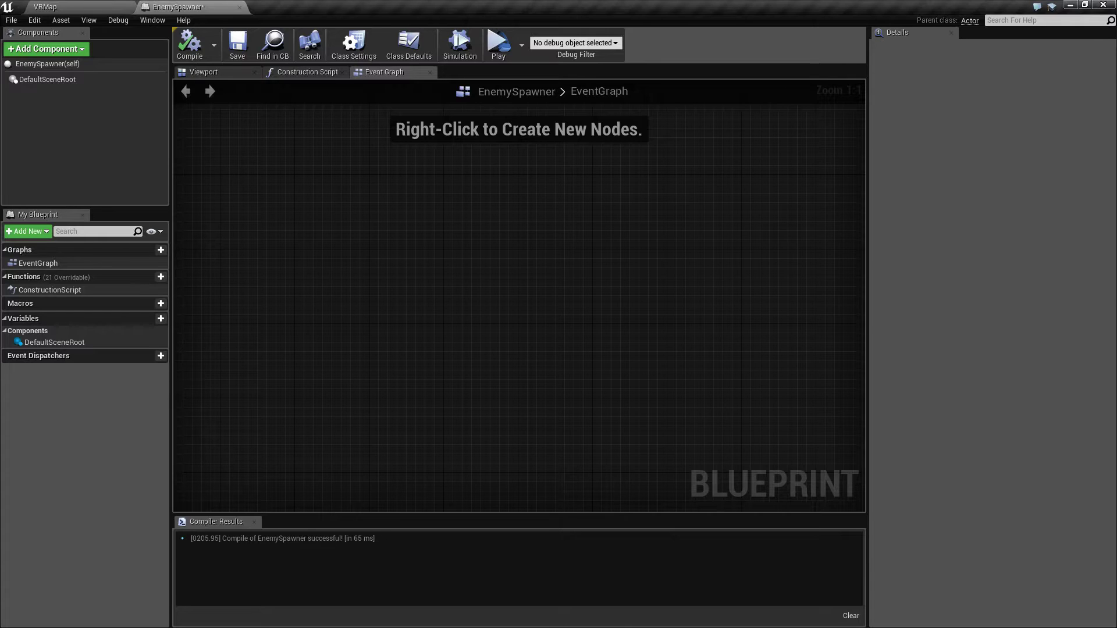
# Add a Spawn Actor from Class node to the Event Graph and set its Class to Enemy.
pyautogui.rightClick(439, 259)
pyautogui.write('spawn a')
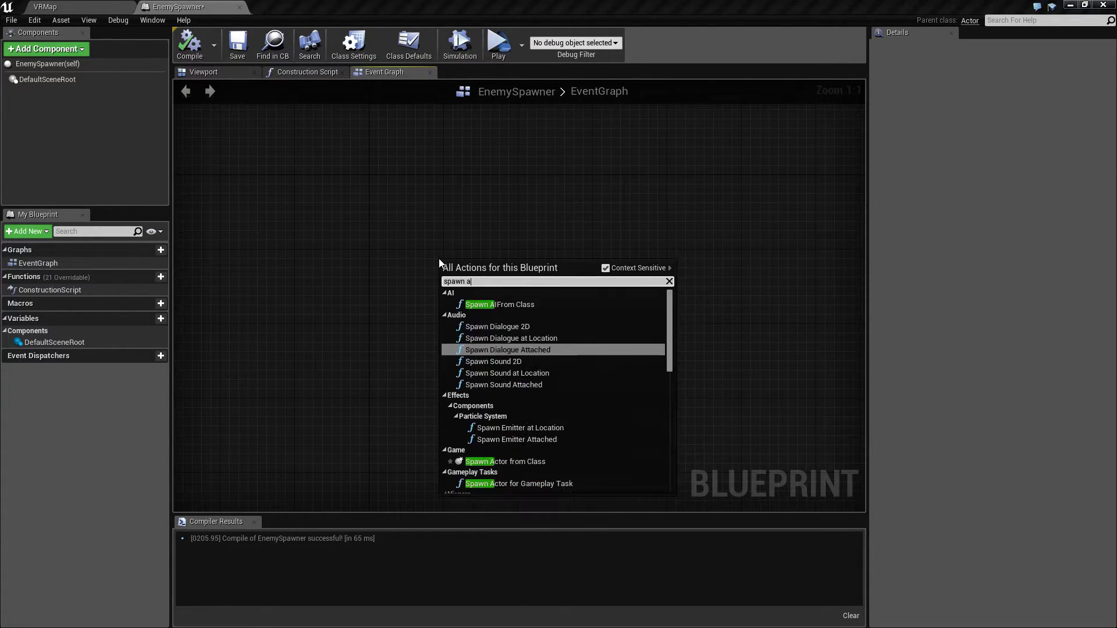
pyautogui.write('ctor')
pyautogui.press('Up')
pyautogui.press('Return')
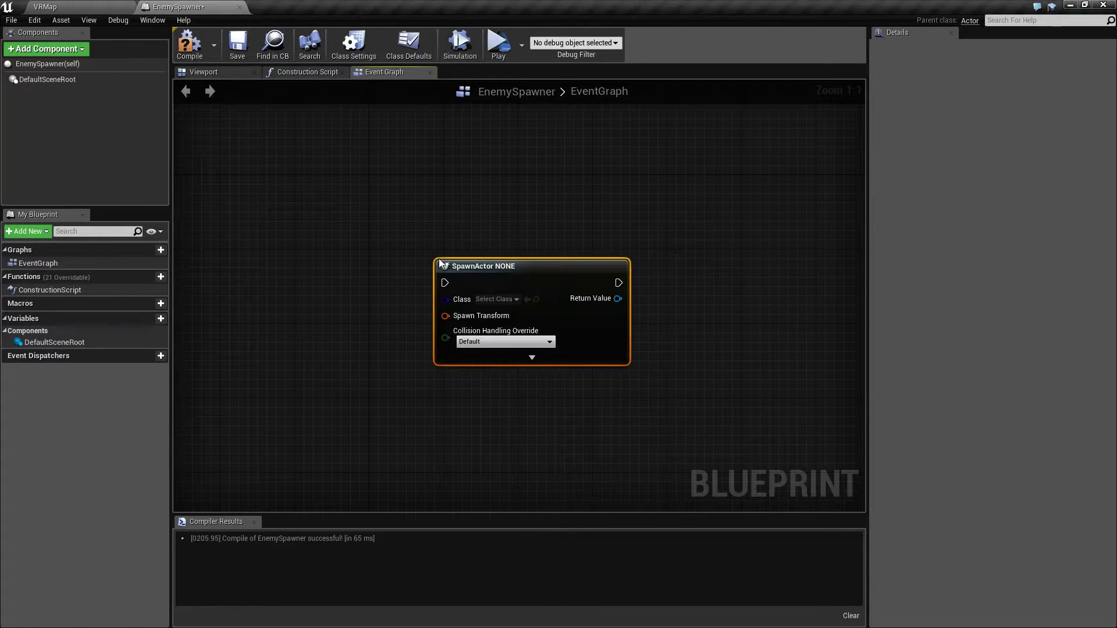
pyautogui.click(494, 299)
pyautogui.scroll(-2, 514, 521)
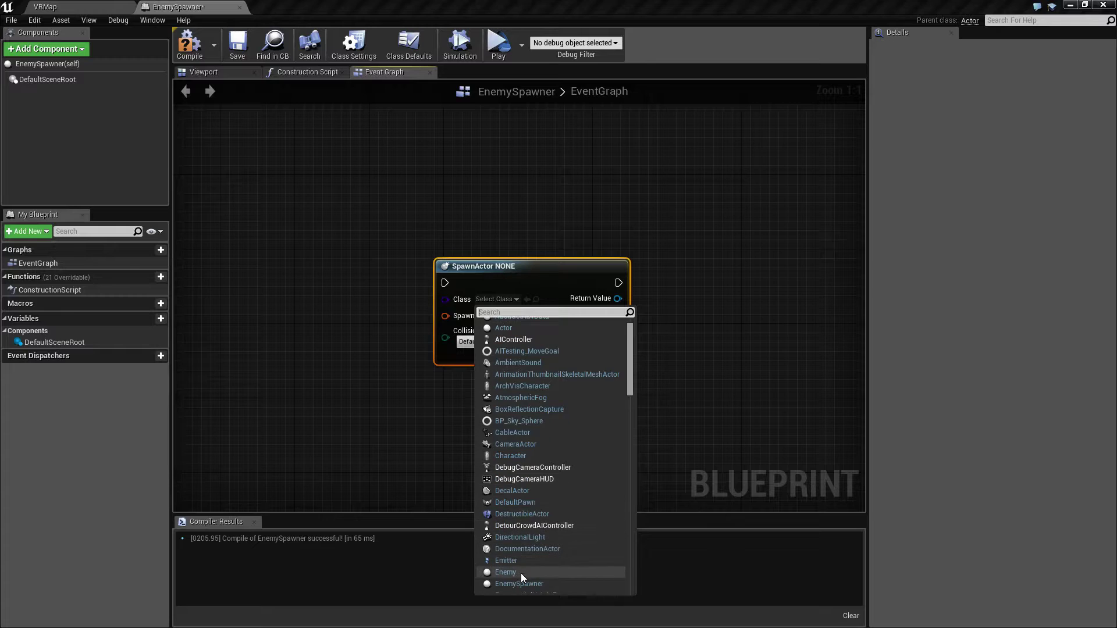
pyautogui.click(513, 578)
pyautogui.click(500, 307)
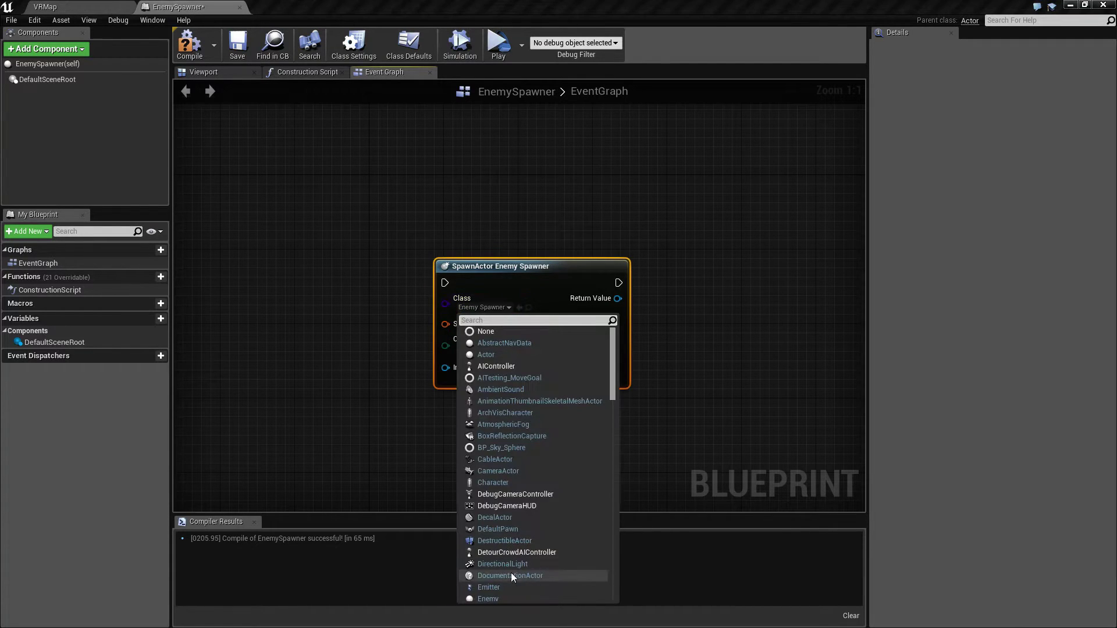
pyautogui.click(504, 594)
pyautogui.moveTo(401, 278); pyautogui.dragTo(433, 287, button='right')
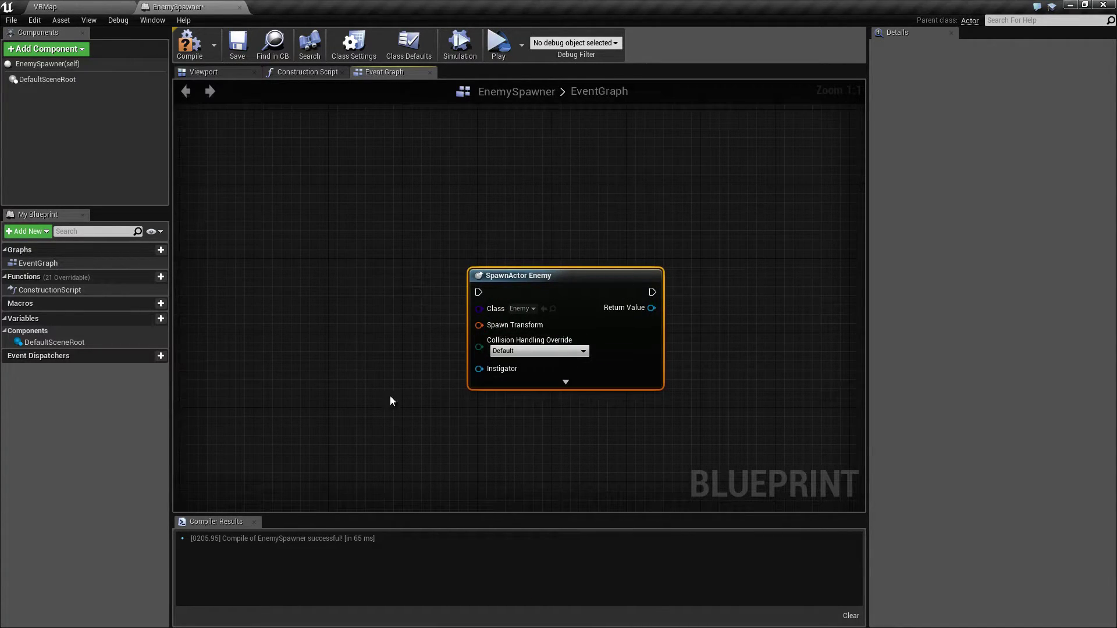
pyautogui.moveTo(398, 379); pyautogui.dragTo(441, 381, button='right')
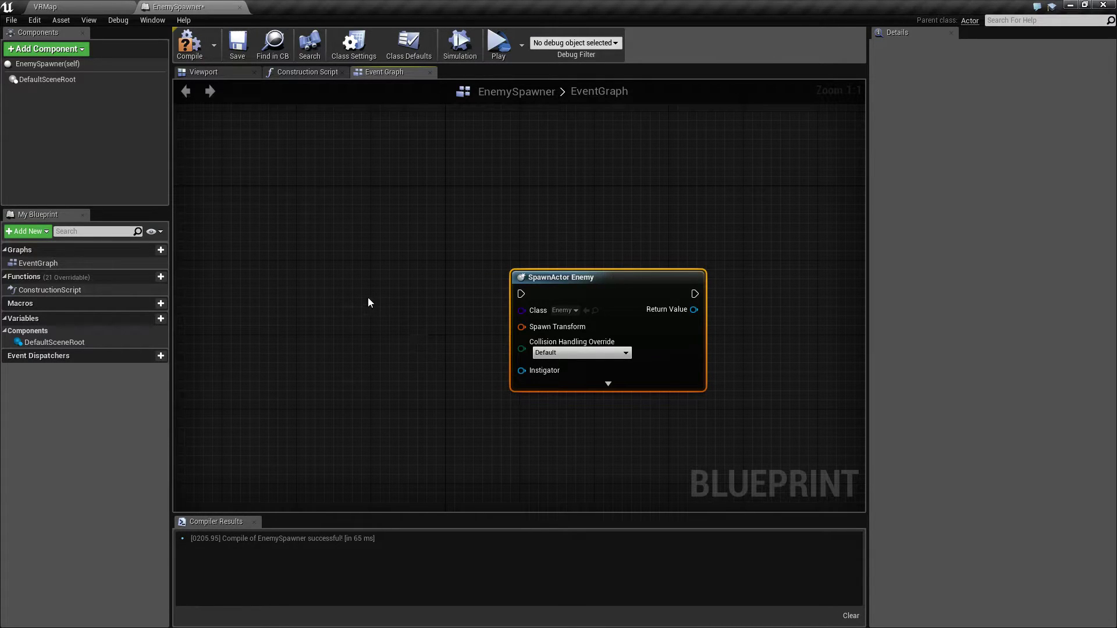
# Compile and save the EnemySpawner blueprint.
pyautogui.click(189, 44)
pyautogui.click(237, 44)
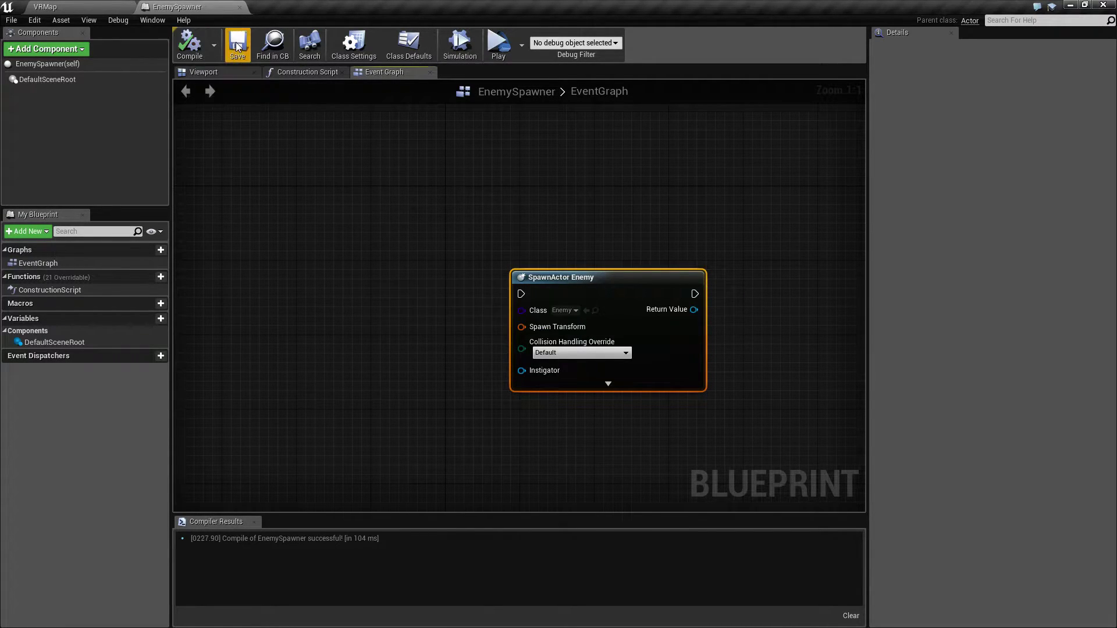
pyautogui.moveTo(460, 244); pyautogui.dragTo(477, 247, button='right')
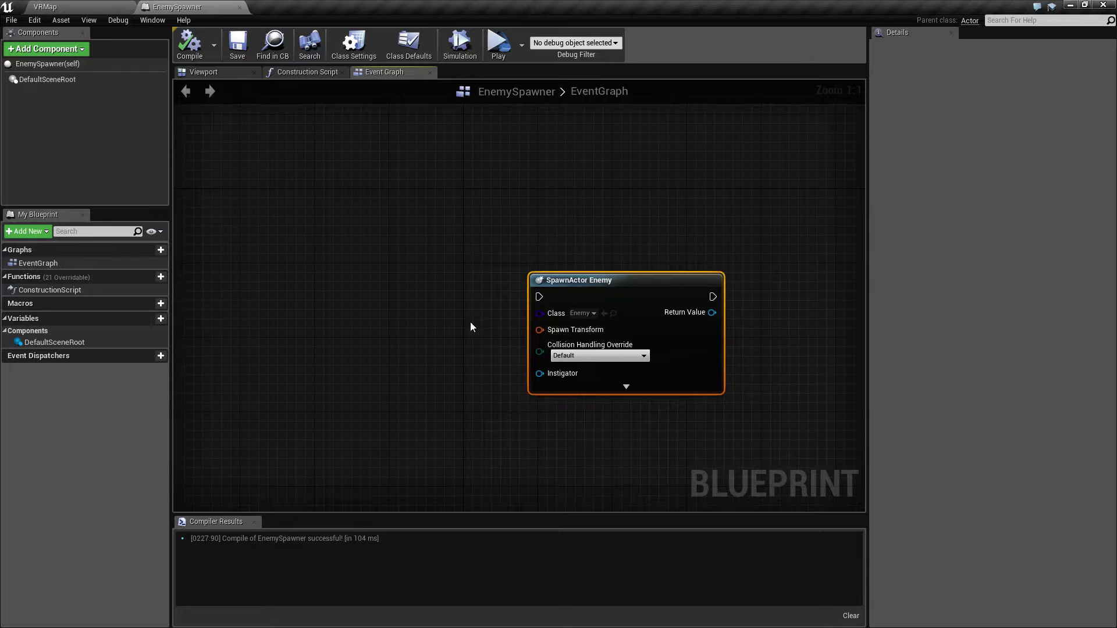
# Add a Scene component to EnemySpawner and name it Root.
pyautogui.click(46, 49)
pyautogui.write('sce')
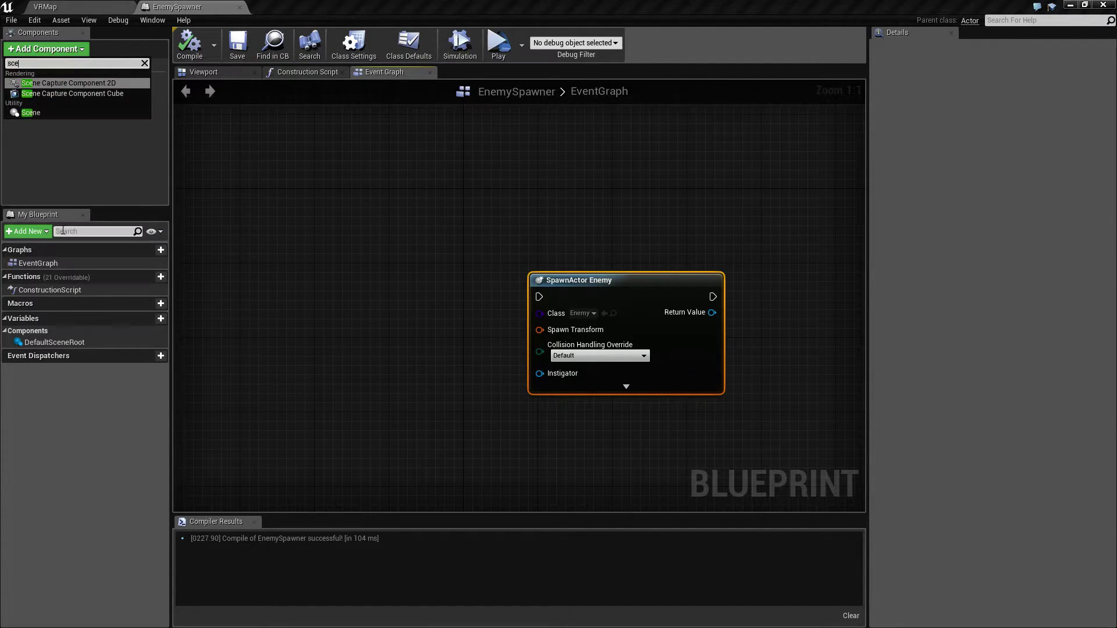
pyautogui.click(41, 114)
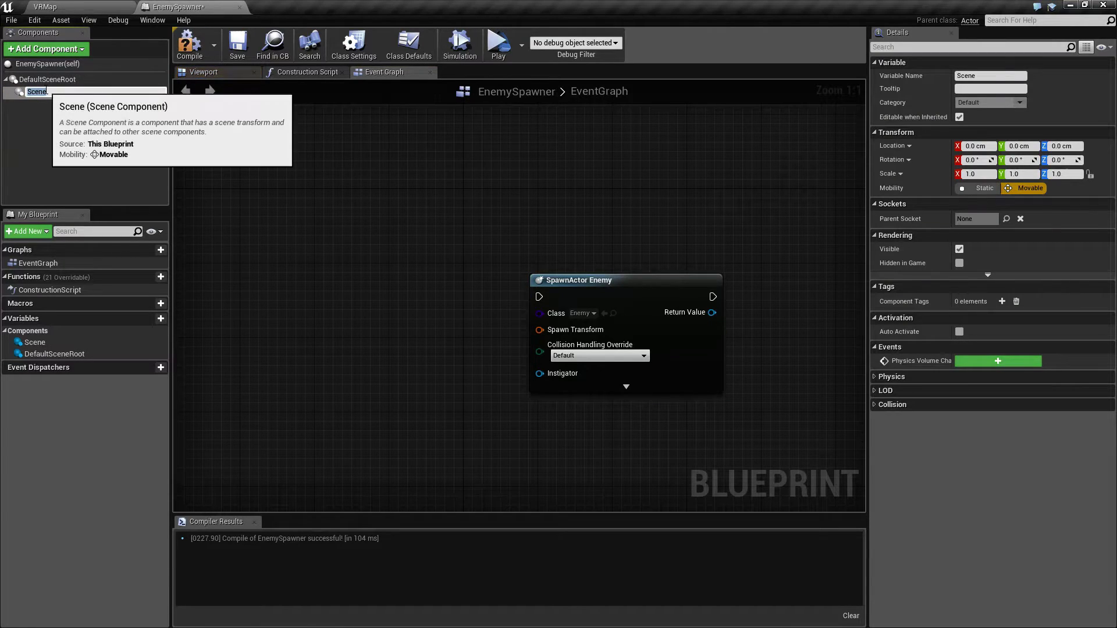
pyautogui.write('Root')
pyautogui.press('Return')
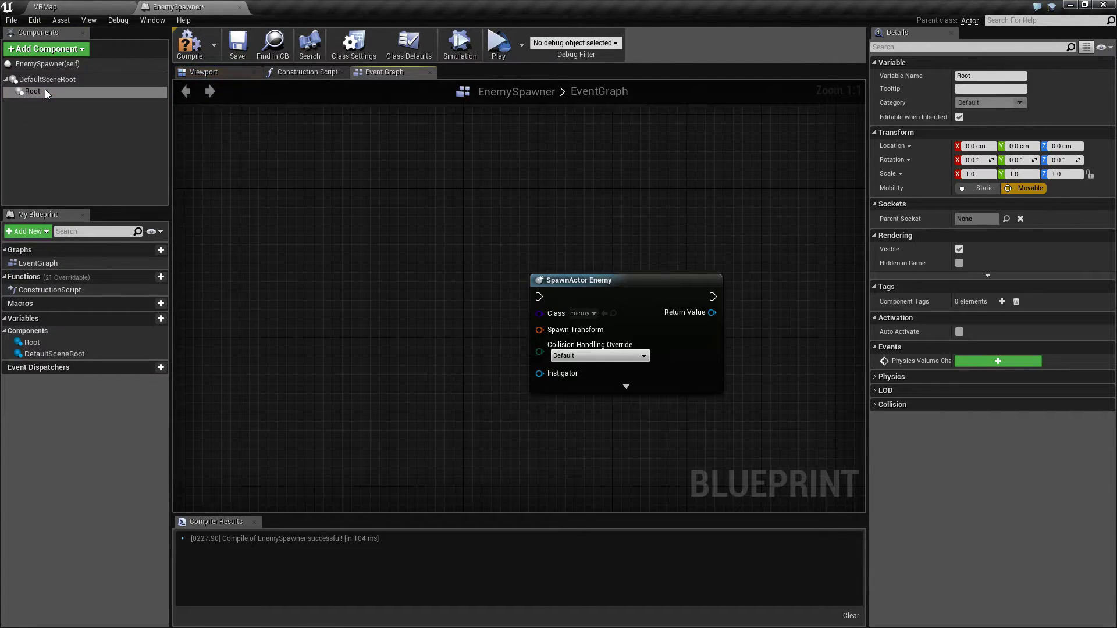
pyautogui.moveTo(39, 93)
pyautogui.mouseDown()
pyautogui.moveTo(62, 78)
pyautogui.moveTo(54, 92)
pyautogui.mouseUp()
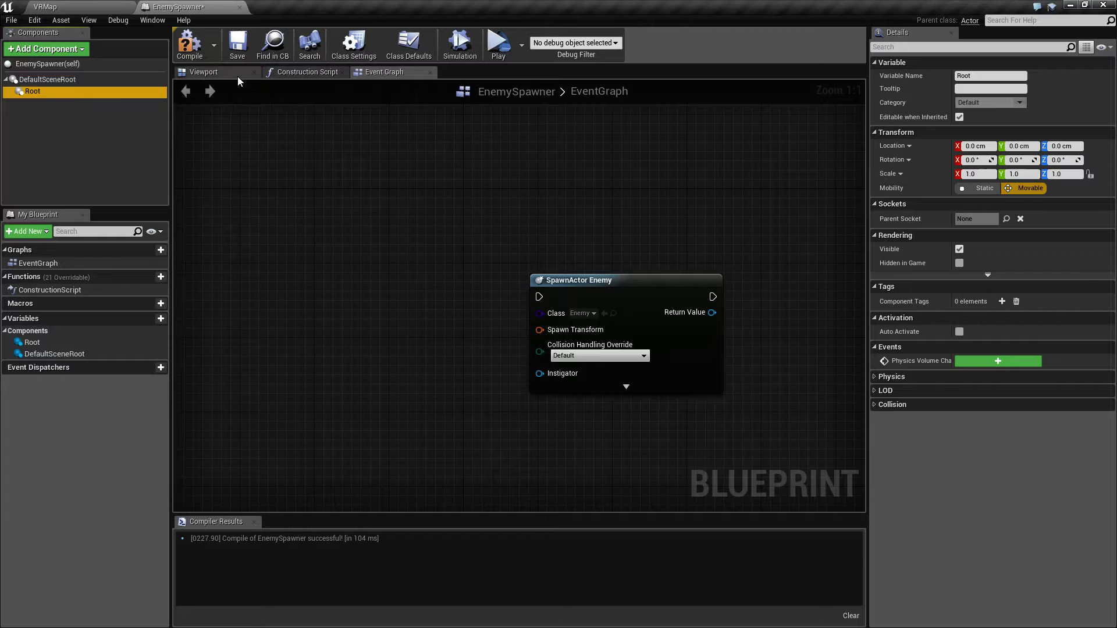
# Make Root replace DefaultSceneRoot as the root component, then compile.
pyautogui.click(233, 73)
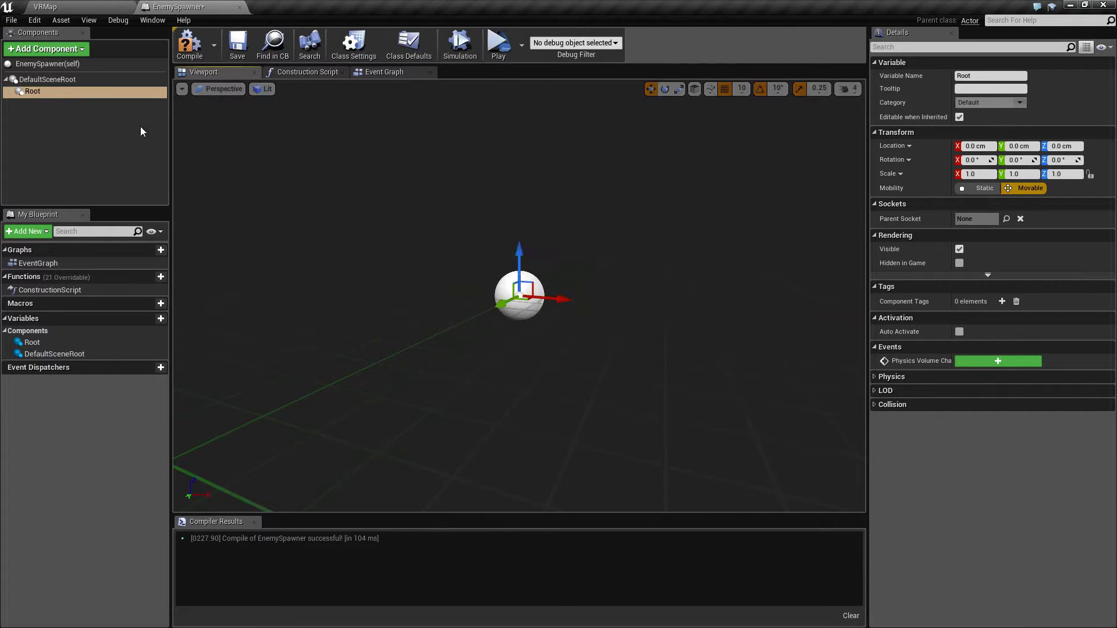
pyautogui.moveTo(30, 96); pyautogui.dragTo(54, 80)
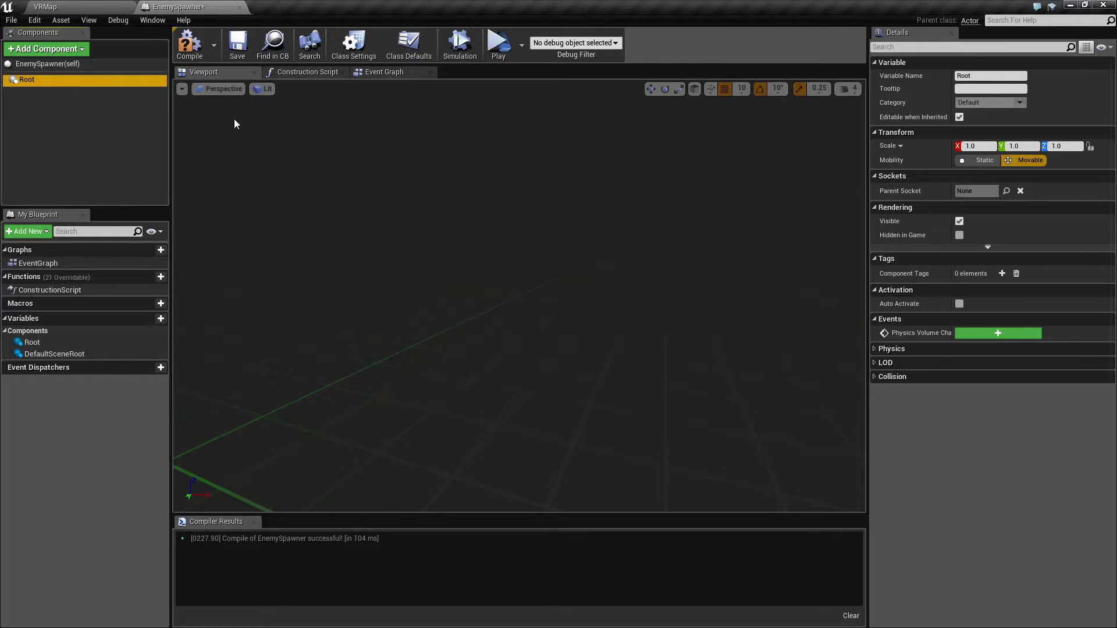
pyautogui.click(190, 46)
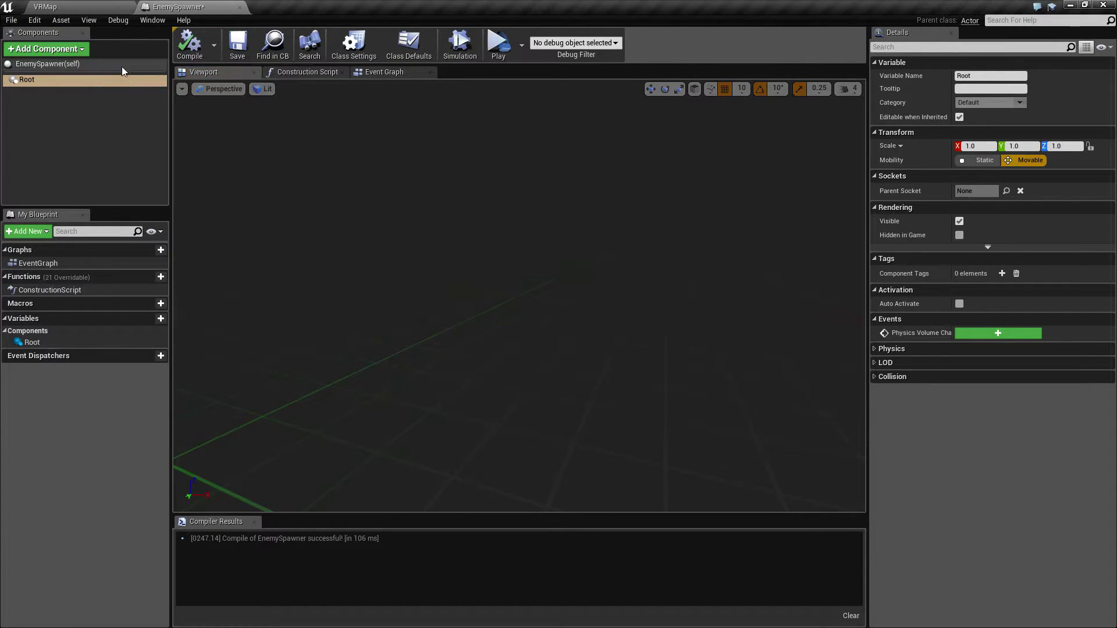
# Drag EnemySpawner from the Content Browser into the VRMap grid room at 200, -1010, 330.
pyautogui.click(55, 6)
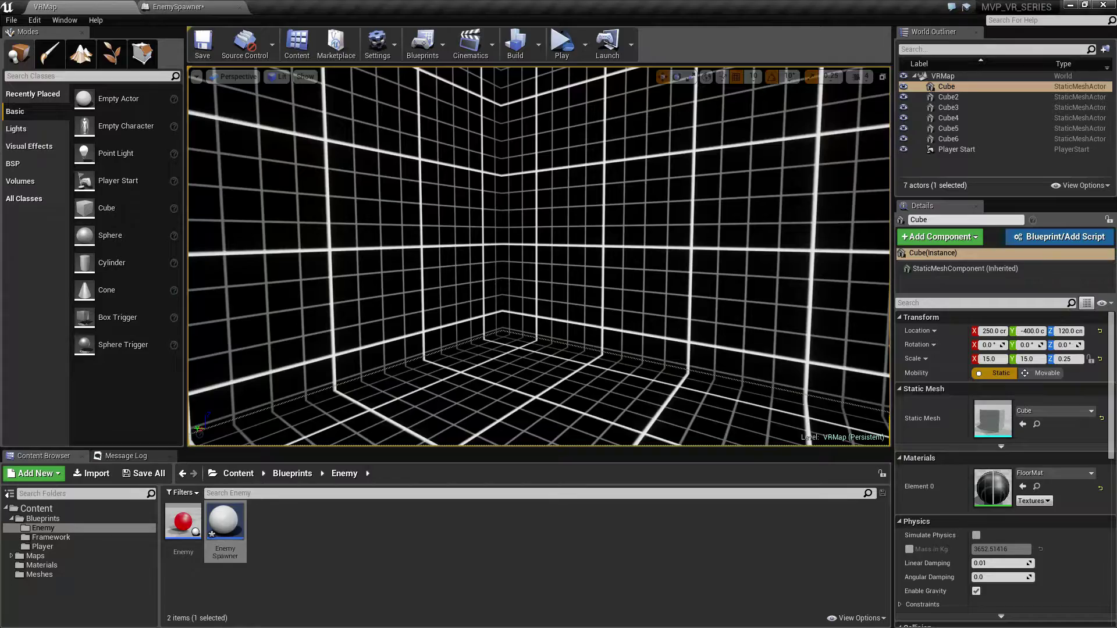
pyautogui.moveTo(539, 256); pyautogui.dragTo(460, 255, button='right')
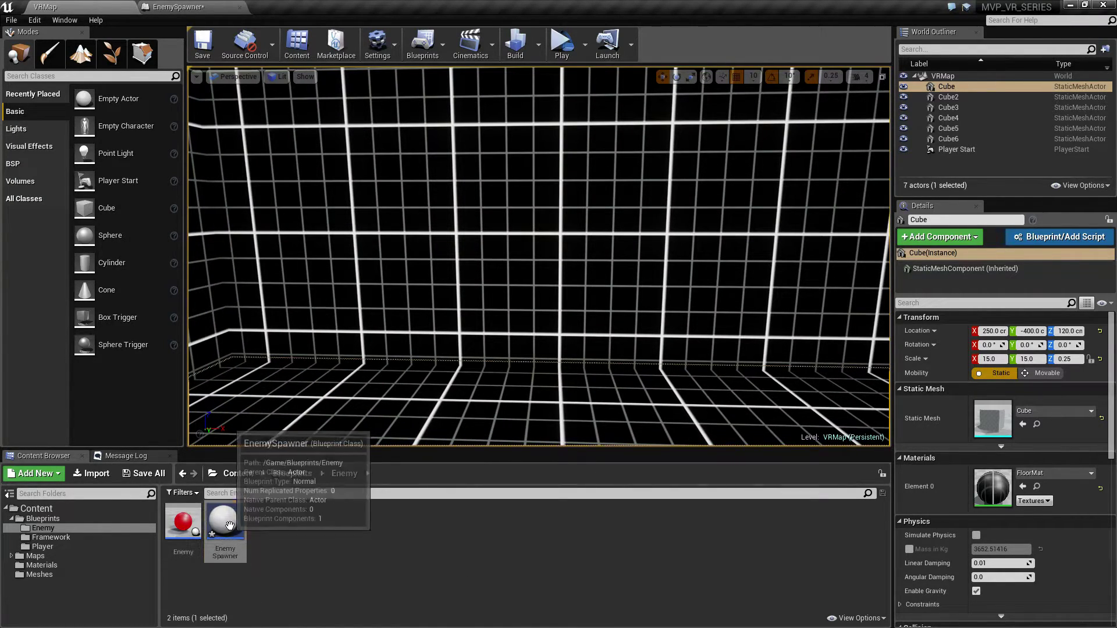
pyautogui.moveTo(224, 523); pyautogui.dragTo(574, 274)
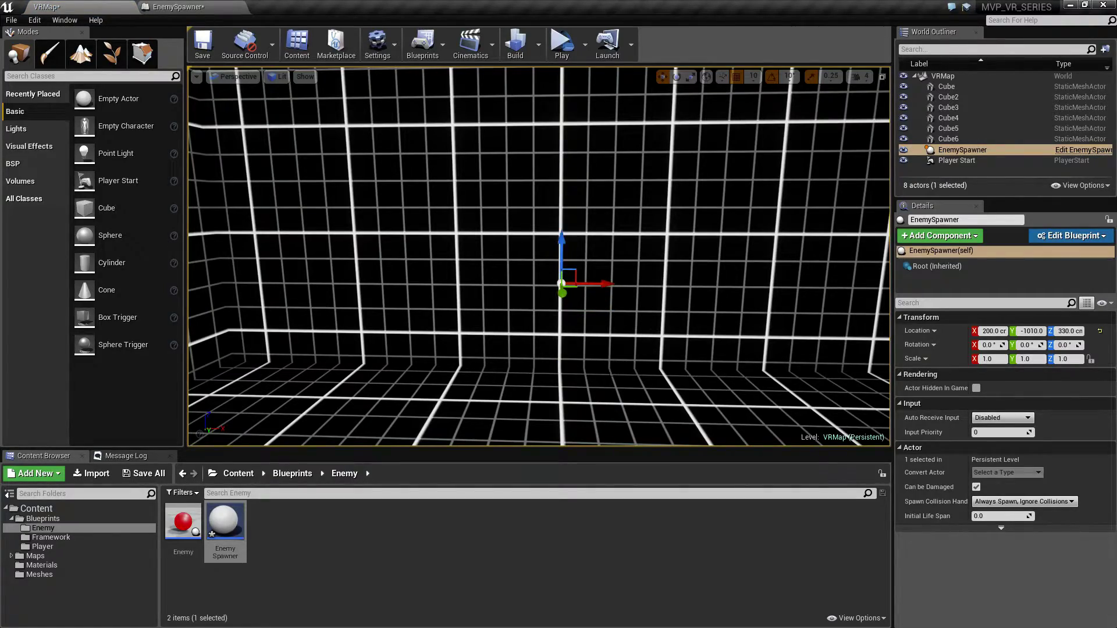
pyautogui.moveTo(574, 273); pyautogui.dragTo(555, 315, button='right')
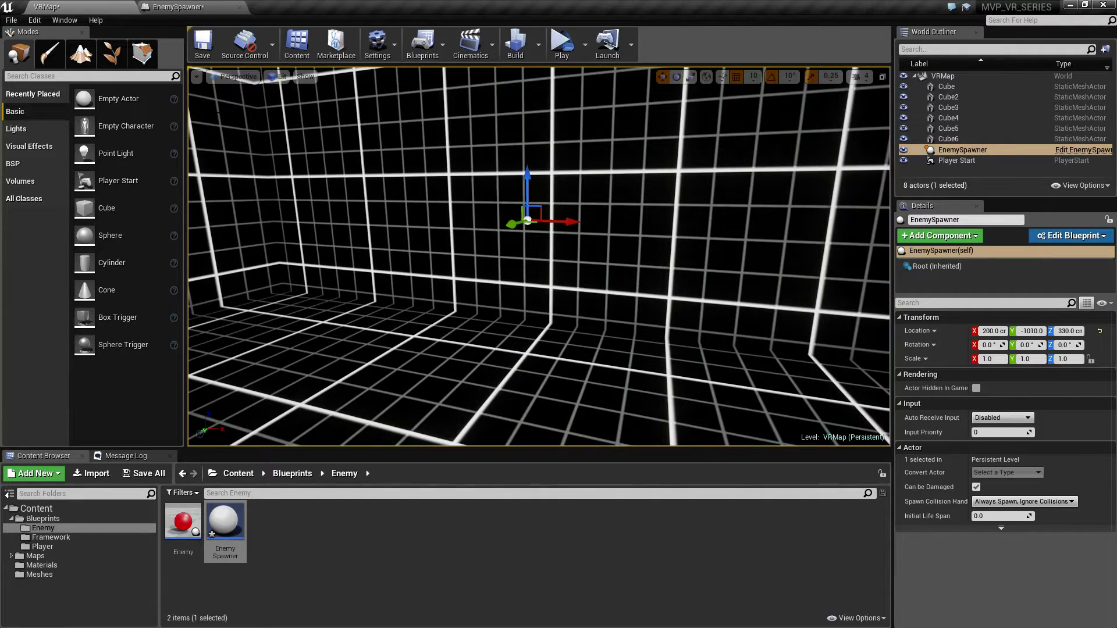
# Add a Billboard component under Root in EnemySpawner and compile the blueprint.
pyautogui.click(192, 7)
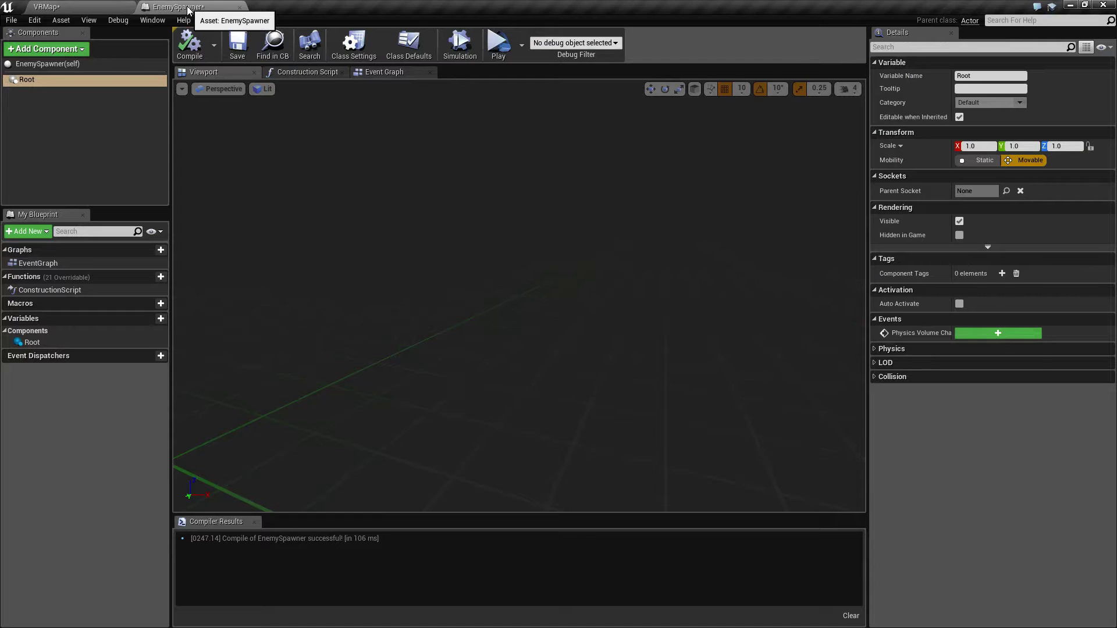
pyautogui.click(55, 57)
pyautogui.write('bill')
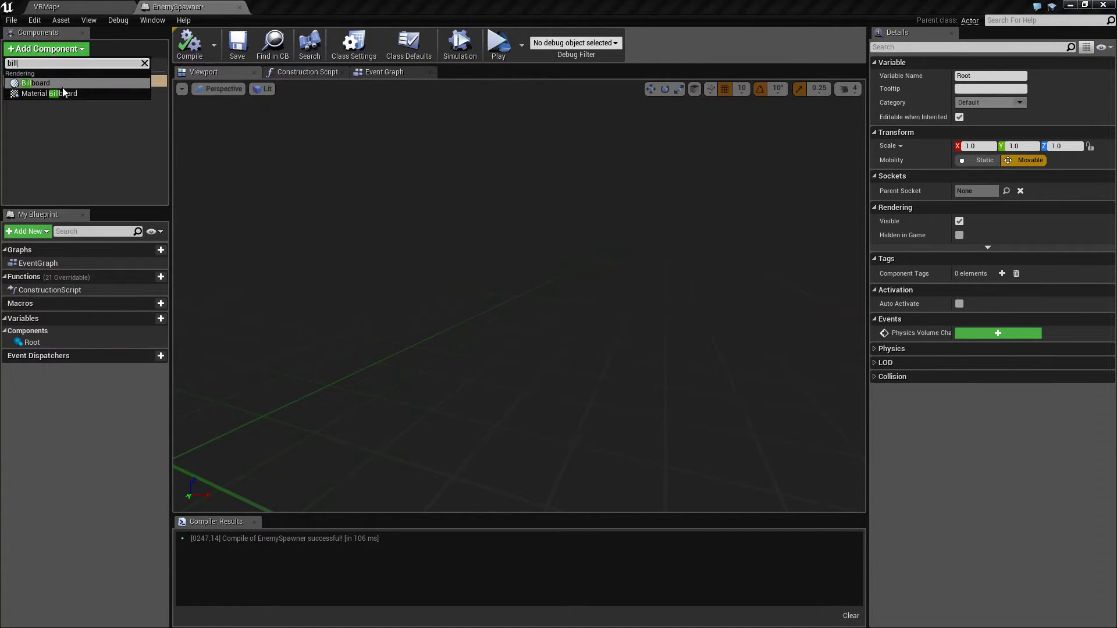
pyautogui.click(35, 84)
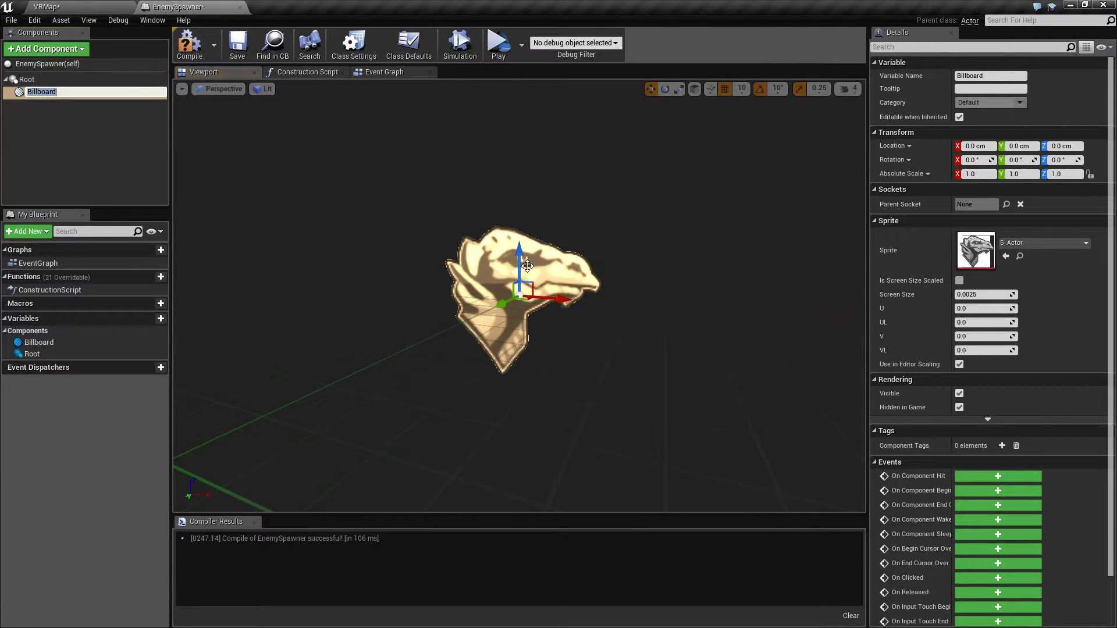
pyautogui.click(189, 43)
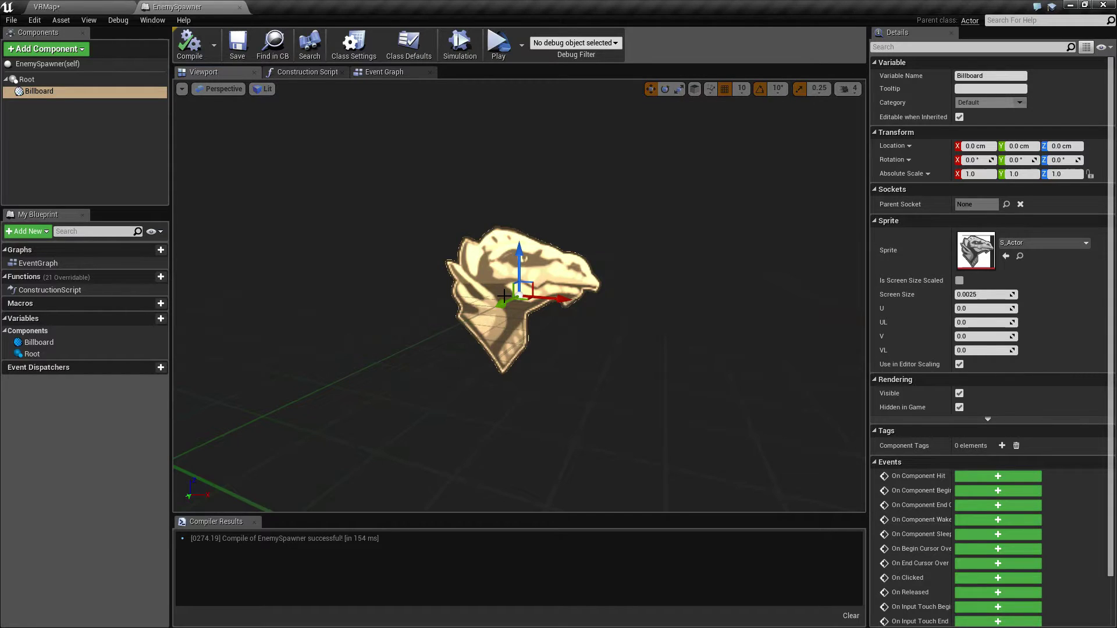
# Play-test the VRMap level, then close the preview and return to the blueprint.
pyautogui.click(47, 7)
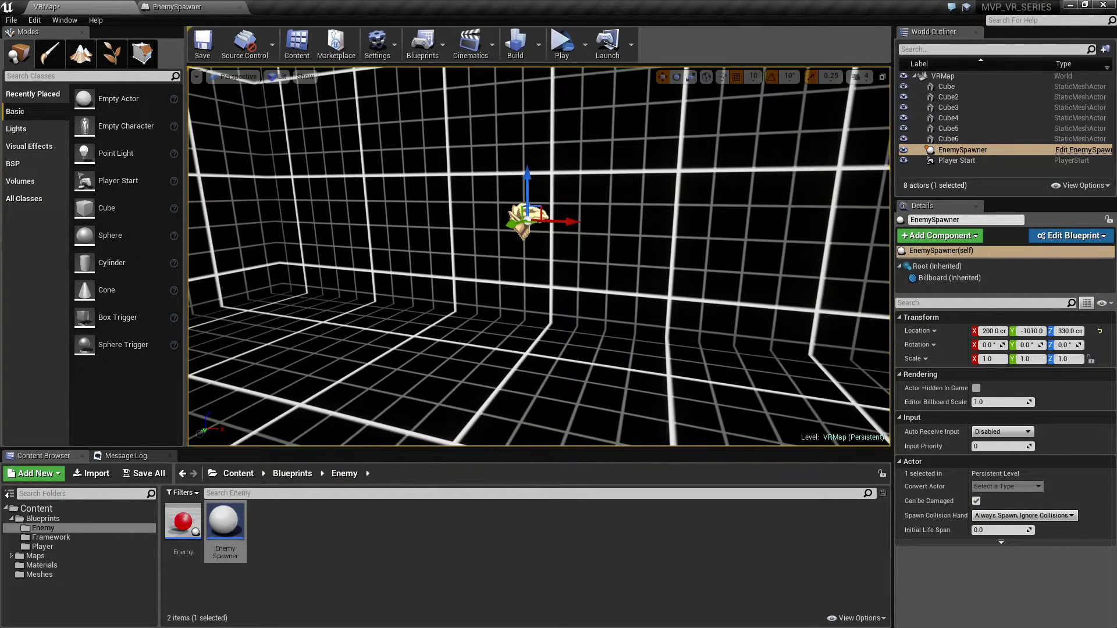
pyautogui.moveTo(538, 256); pyautogui.dragTo(539, 256, button='right')
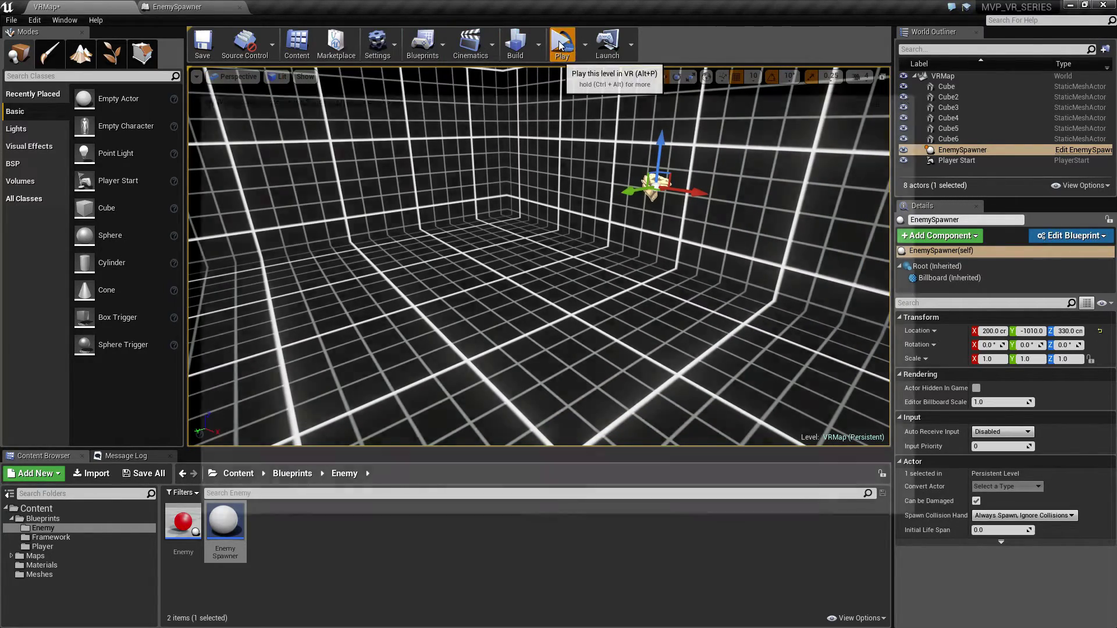
pyautogui.click(561, 46)
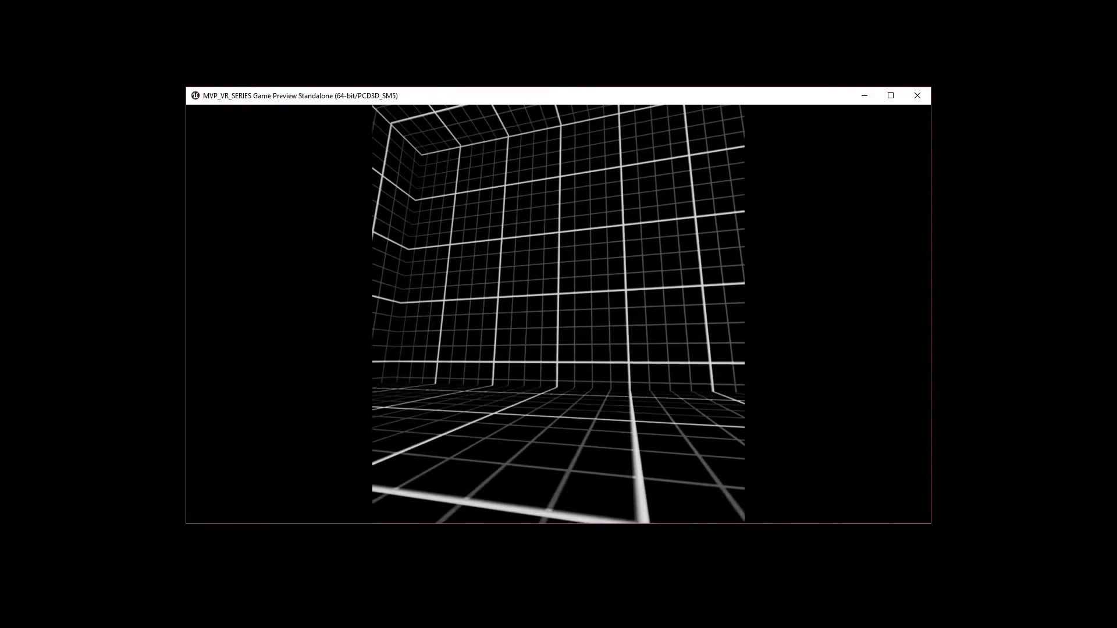
pyautogui.press('Escape')
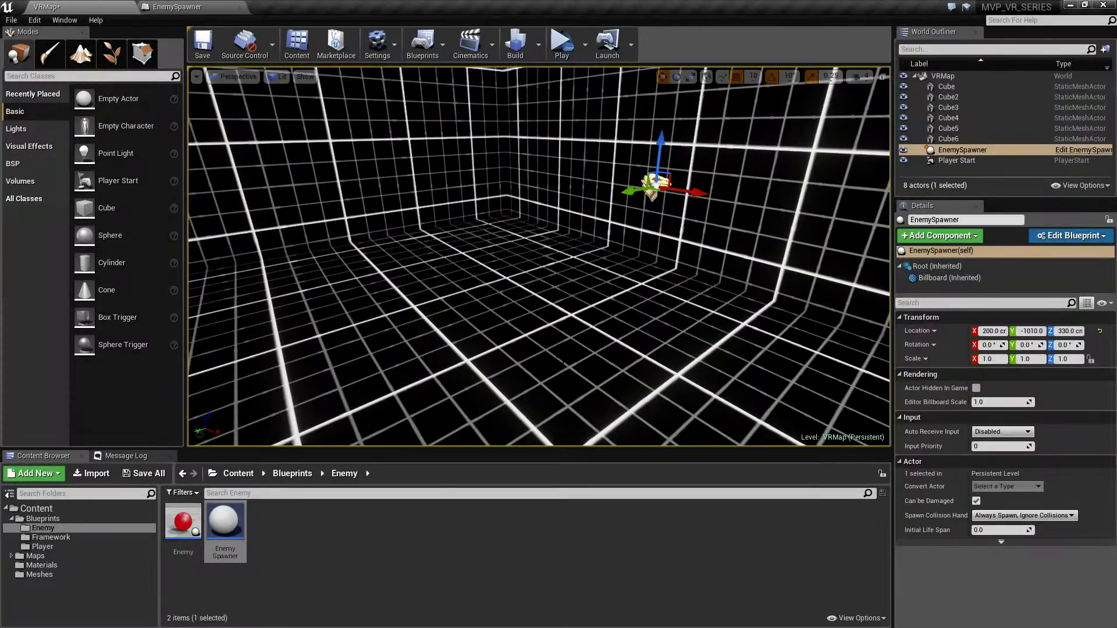
pyautogui.click(220, 6)
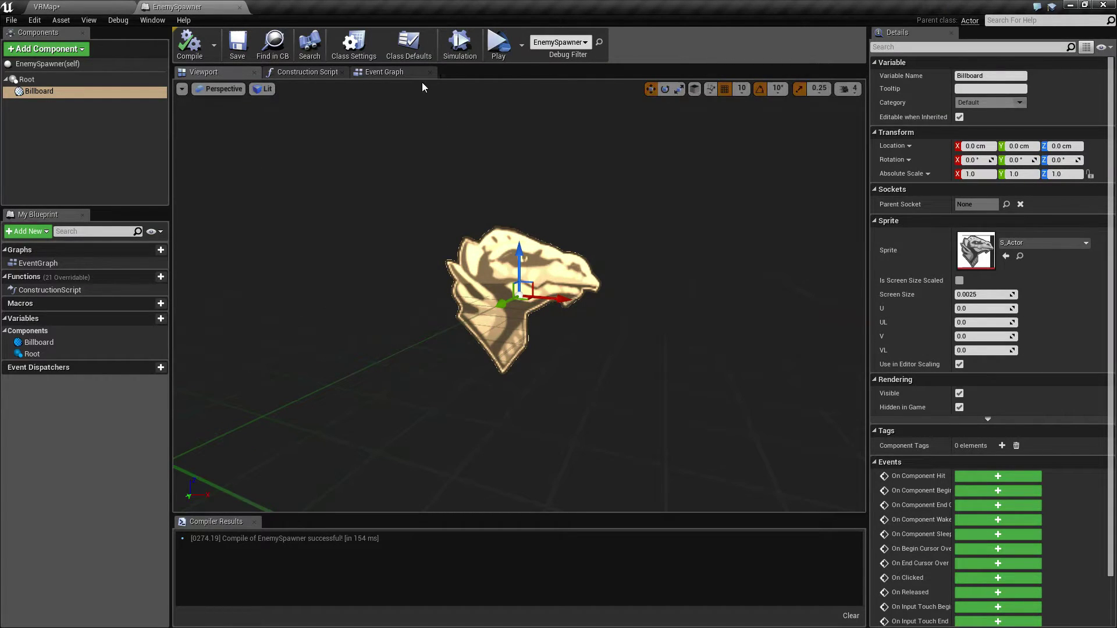
# Add an Event BeginPlay node to the EnemySpawner event graph.
pyautogui.click(379, 71)
pyautogui.moveTo(480, 282); pyautogui.dragTo(533, 310, button='right')
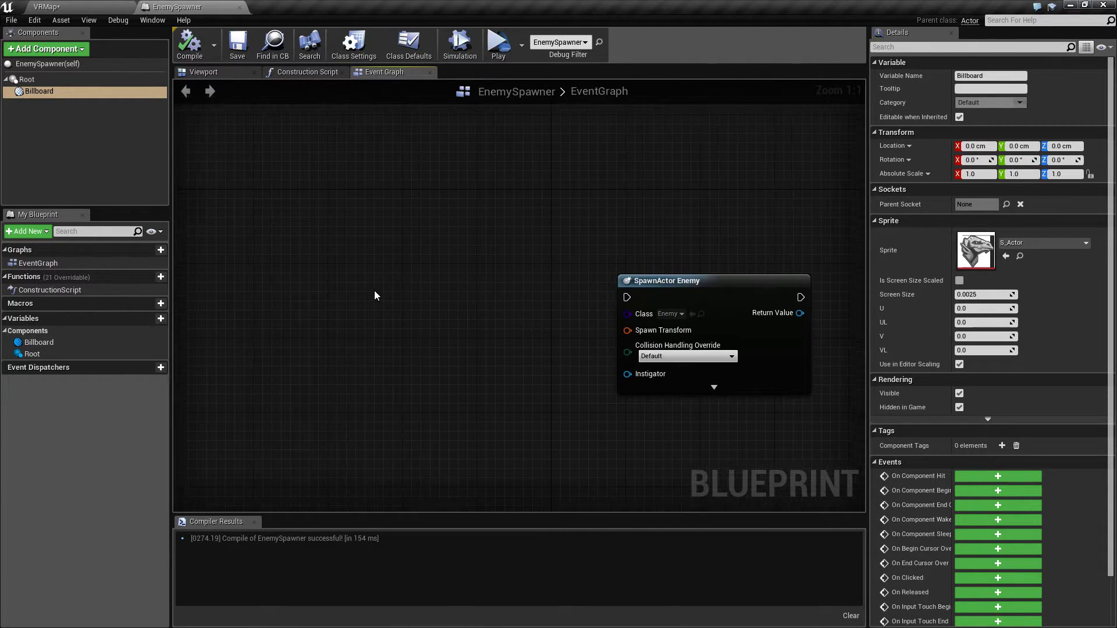
pyautogui.rightClick(375, 291)
pyautogui.write('begin platy')
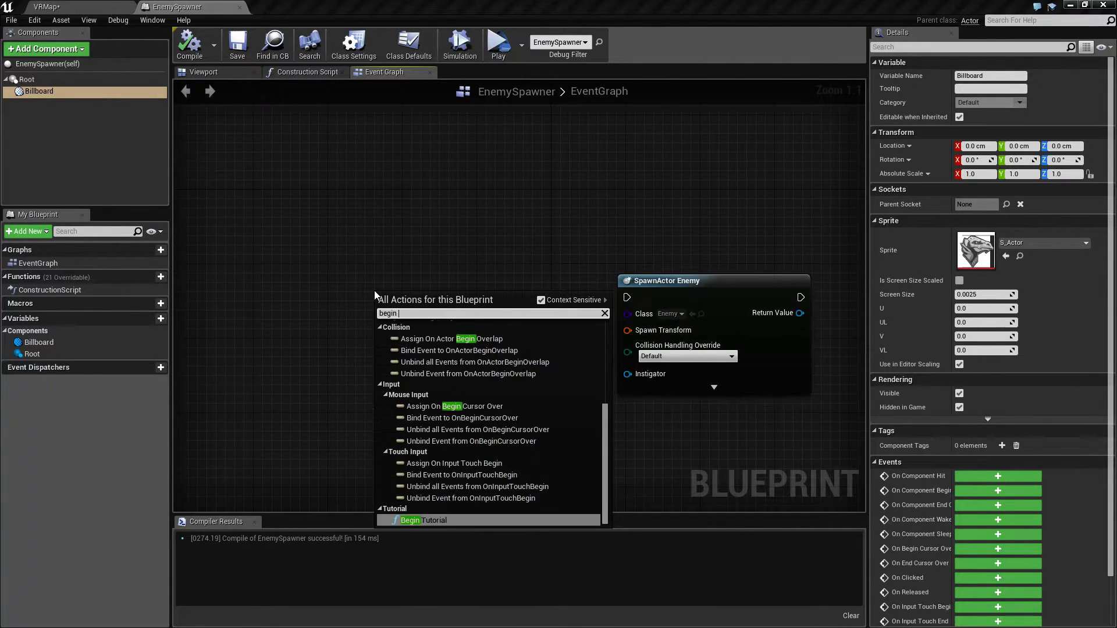
pyautogui.press('BackSpace')
pyautogui.press('BackSpace')
pyautogui.write('y')
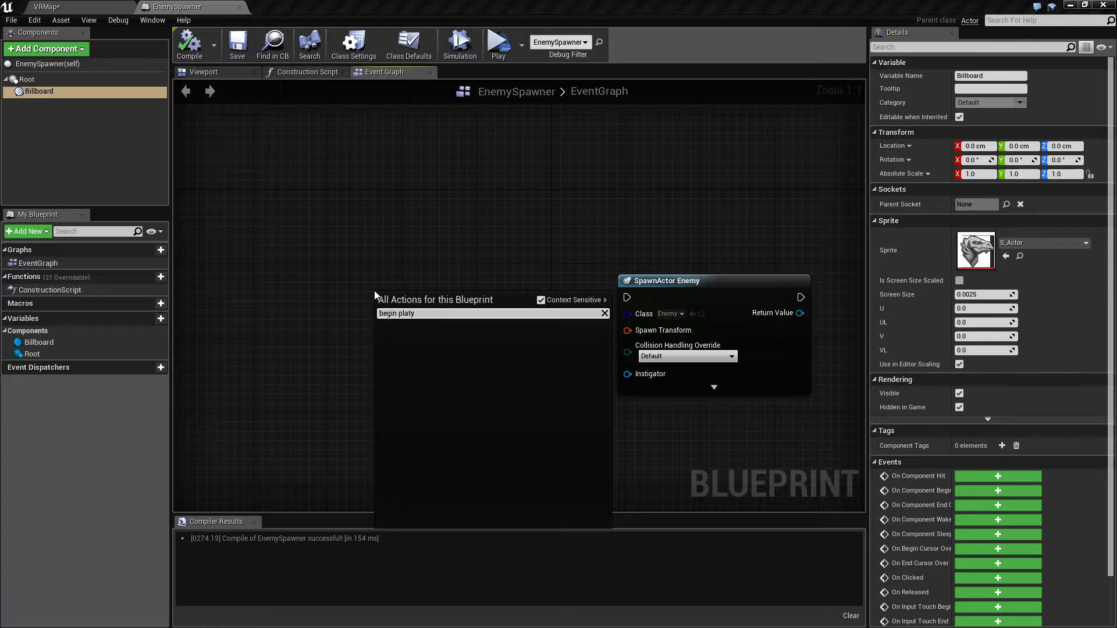
pyautogui.press('Return')
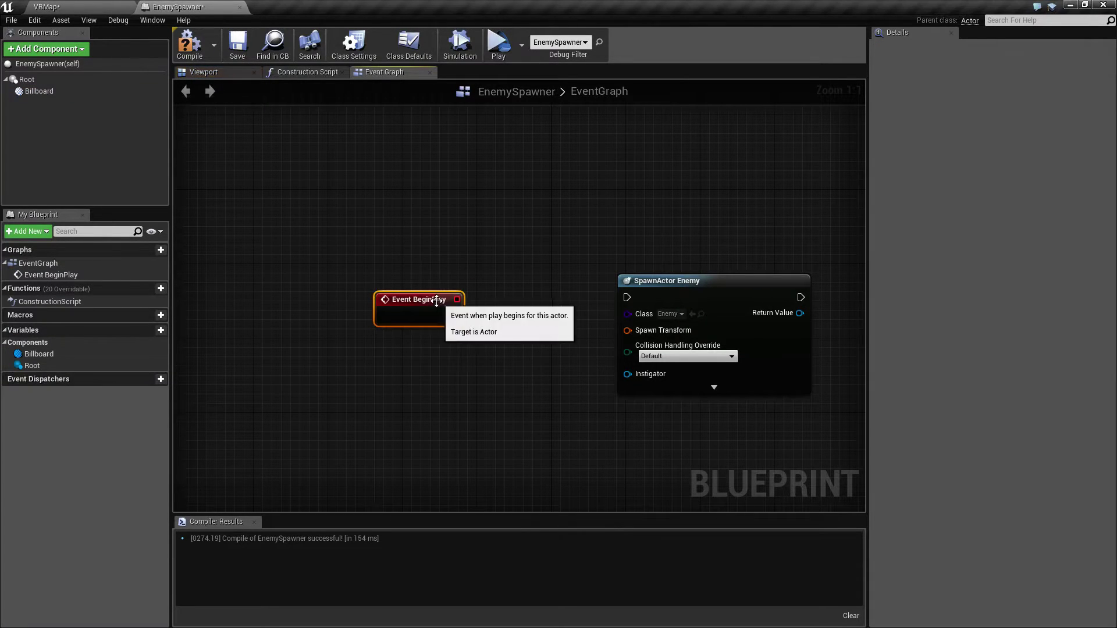
# Wire BeginPlay into SpawnActor Enemy, compile, and place a Root reference in the graph.
pyautogui.moveTo(436, 298); pyautogui.dragTo(626, 298)
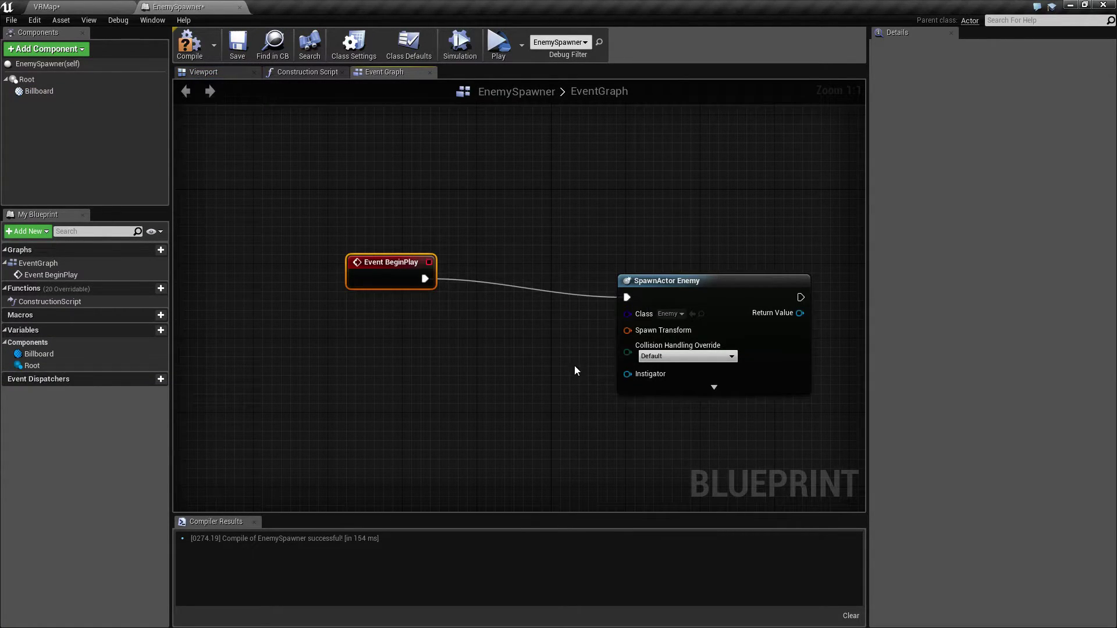
pyautogui.moveTo(574, 365); pyautogui.dragTo(474, 359, button='right')
pyautogui.click(189, 52)
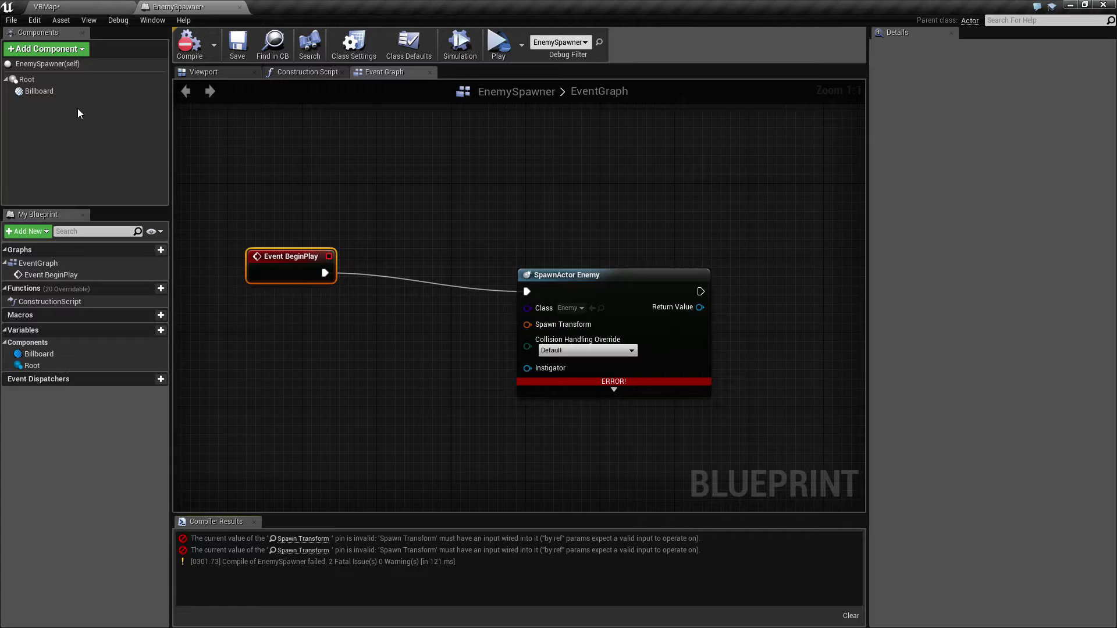
pyautogui.moveTo(27, 81); pyautogui.dragTo(333, 361)
# Feed Root's GetWorldTransform into the SpawnActor node's Spawn Transform pin.
pyautogui.write('trans')
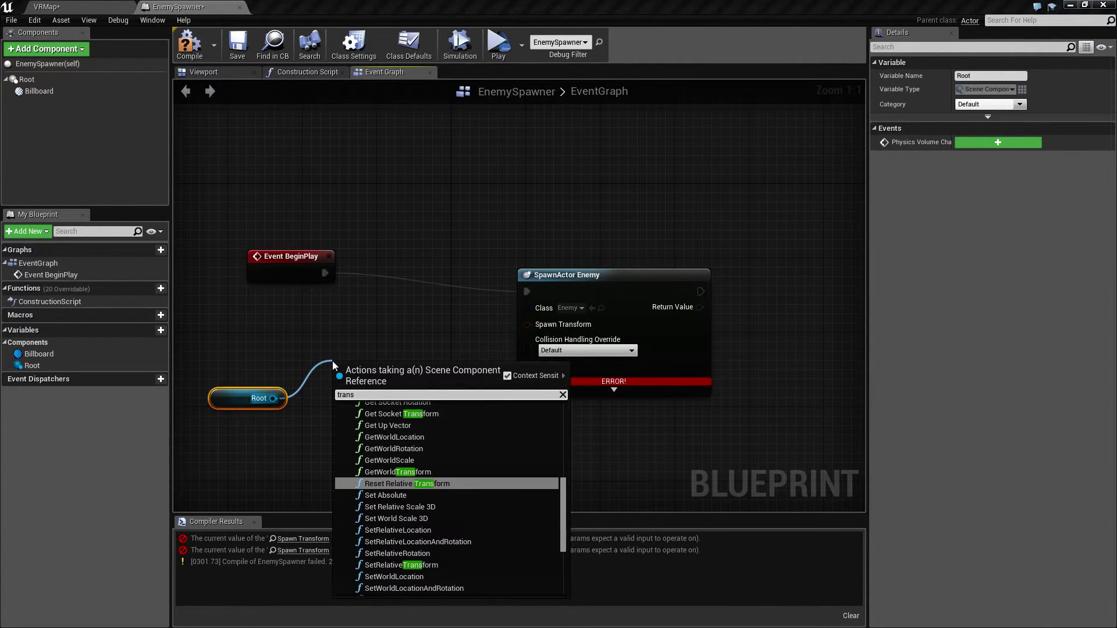
pyautogui.write('form world')
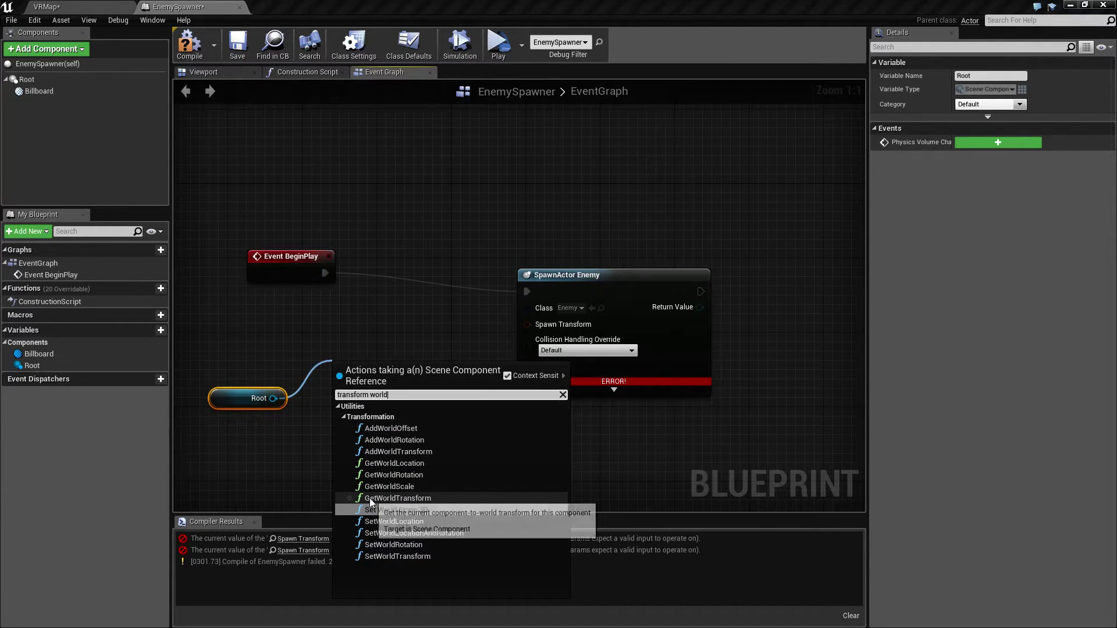
pyautogui.click(428, 500)
pyautogui.moveTo(439, 393); pyautogui.dragTo(524, 329)
pyautogui.moveTo(411, 376); pyautogui.dragTo(429, 339)
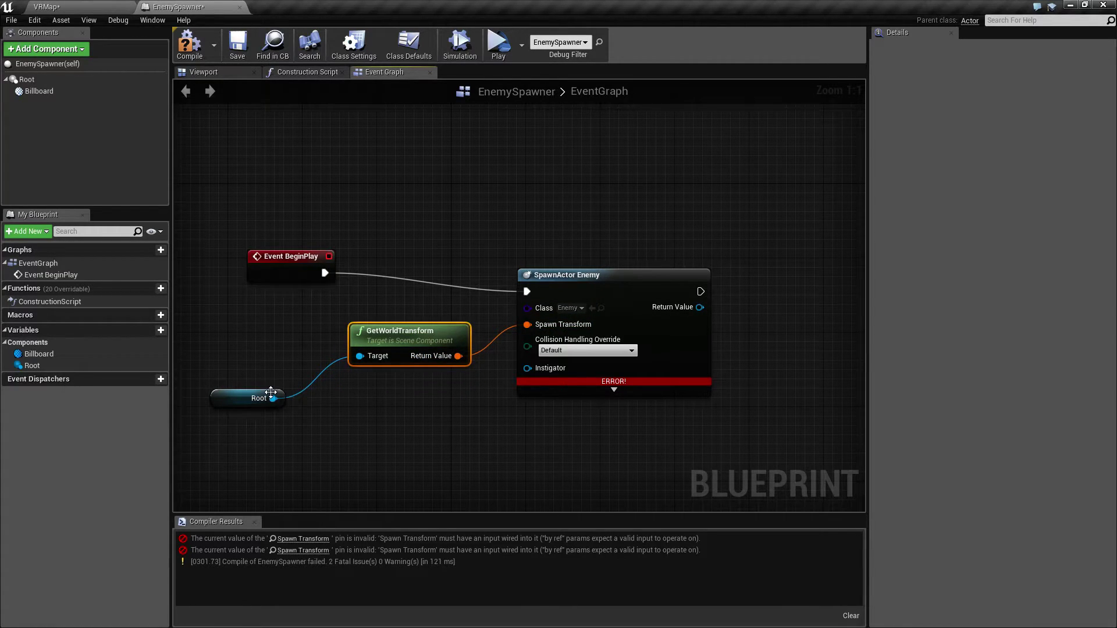
pyautogui.moveTo(271, 398); pyautogui.dragTo(308, 370)
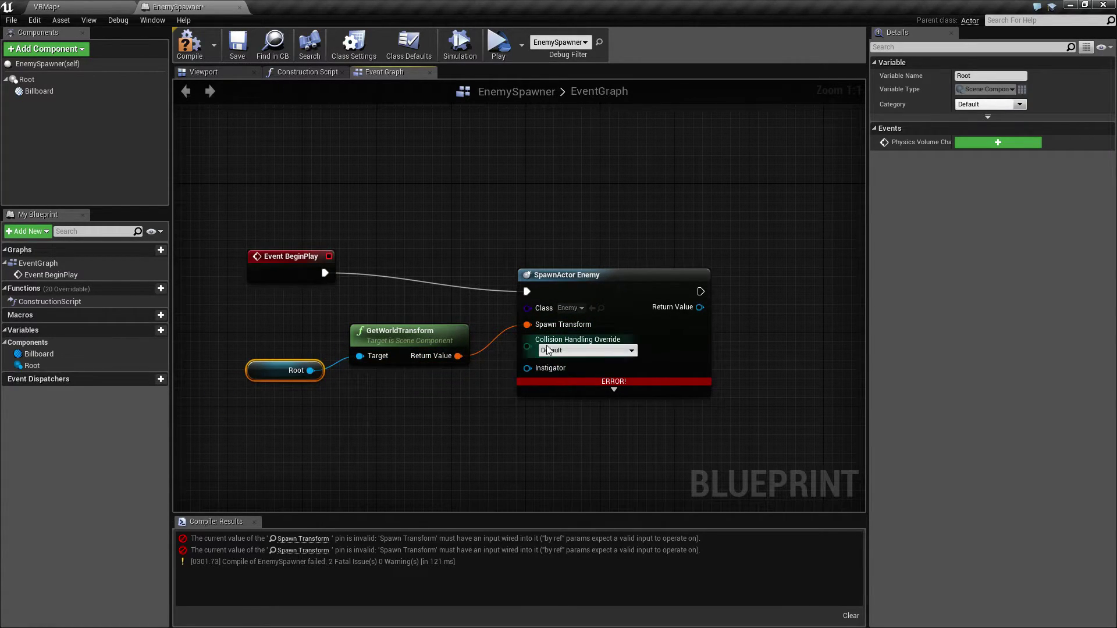
# Set Collision Handling Override to Always Spawn, Ignore Collisions, then compile and save.
pyautogui.click(560, 350)
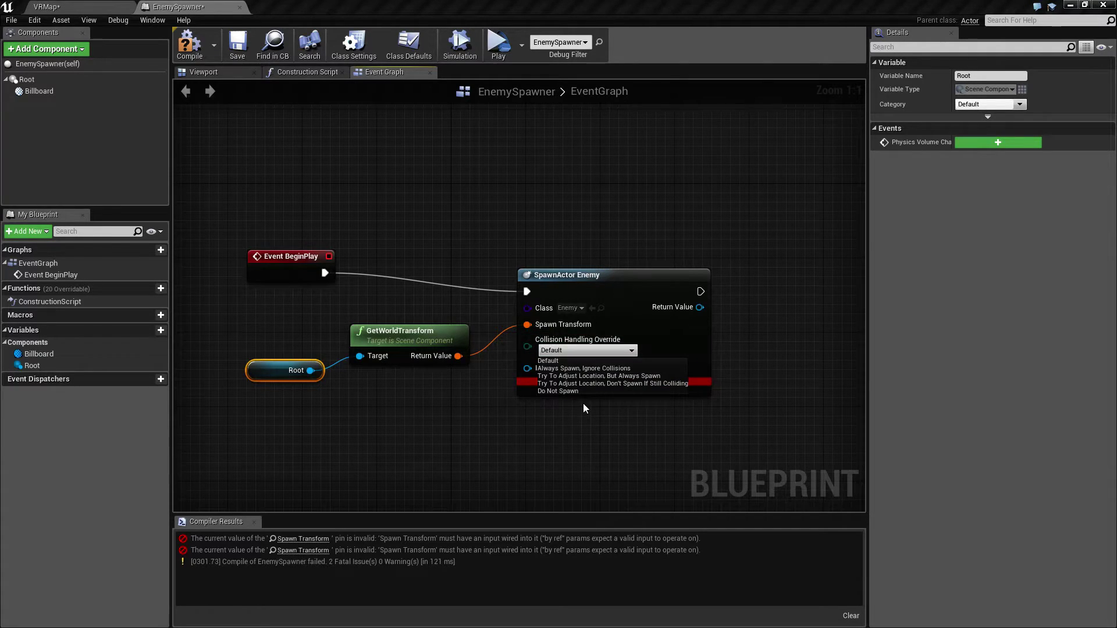
pyautogui.click(588, 368)
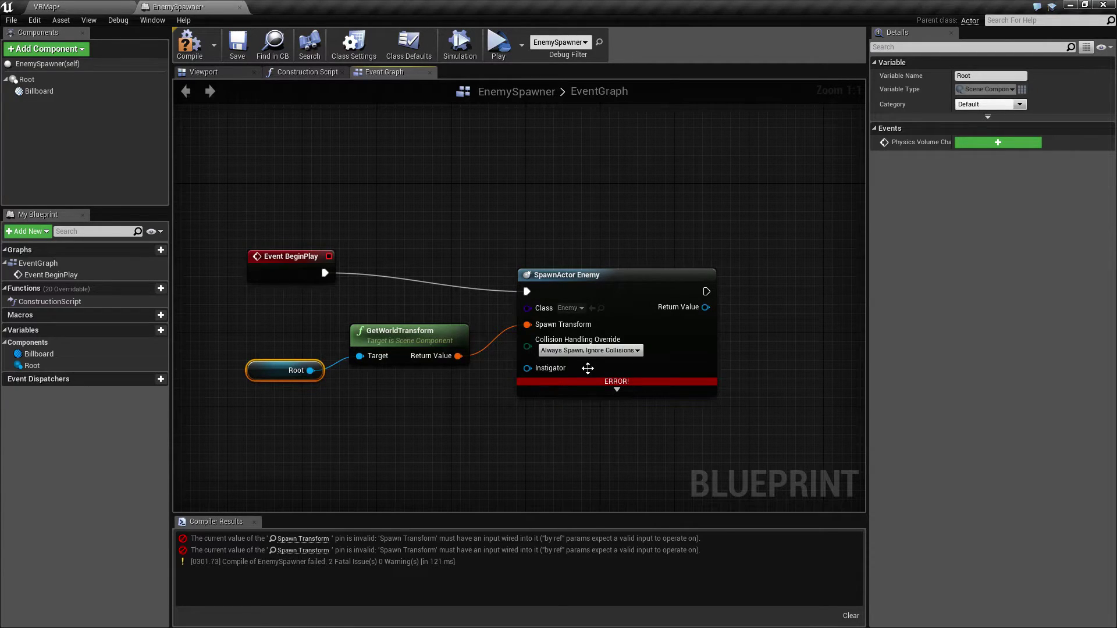
pyautogui.click(190, 45)
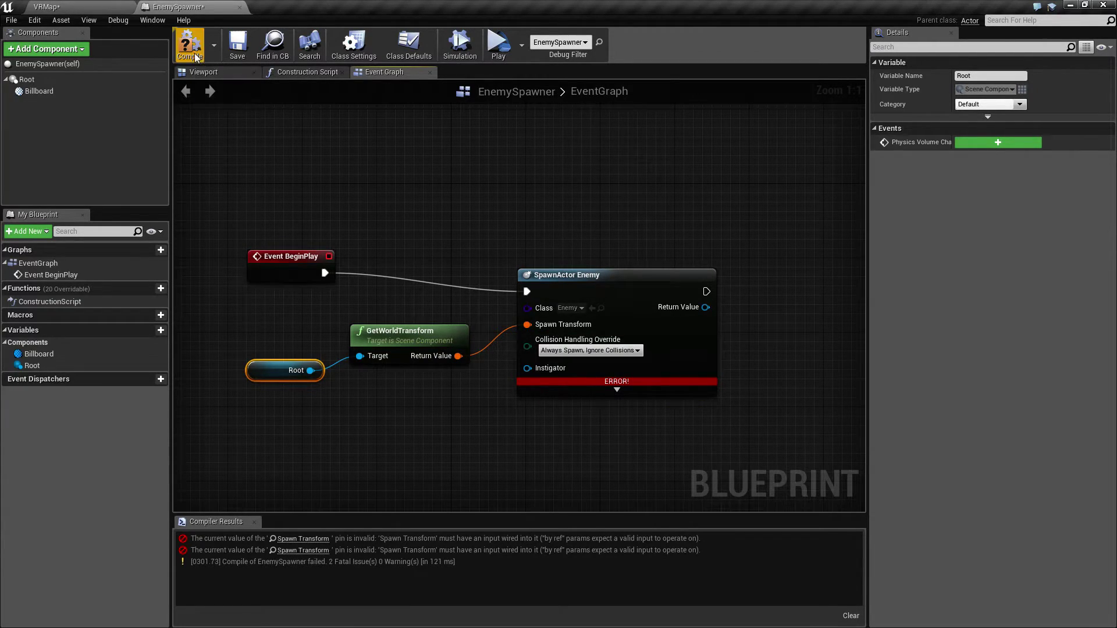
pyautogui.click(238, 46)
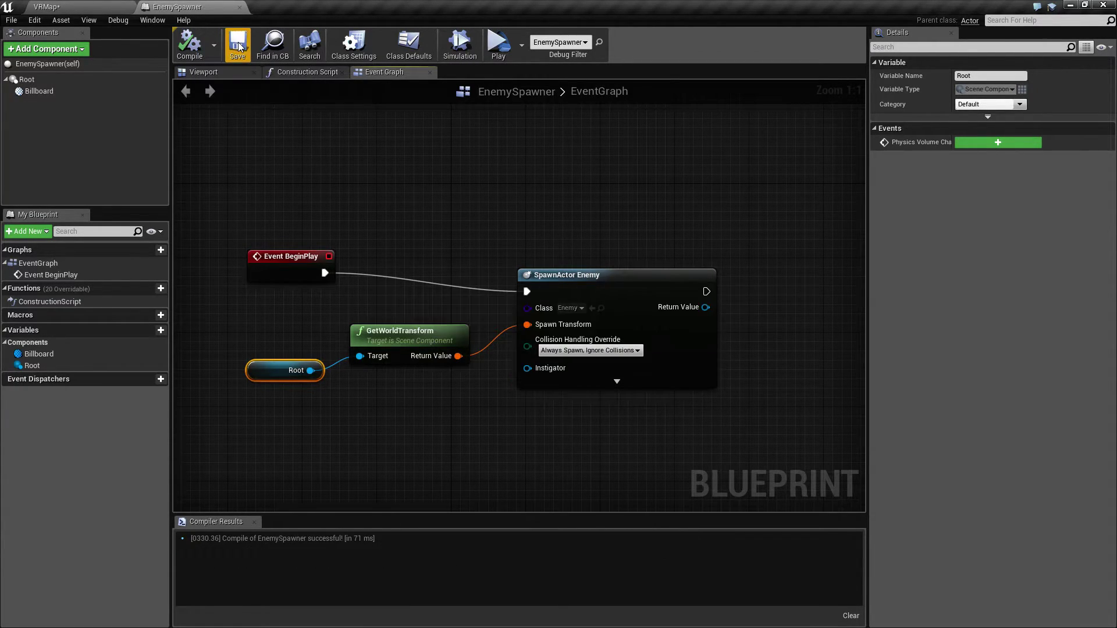
pyautogui.click(617, 381)
pyautogui.click(93, 7)
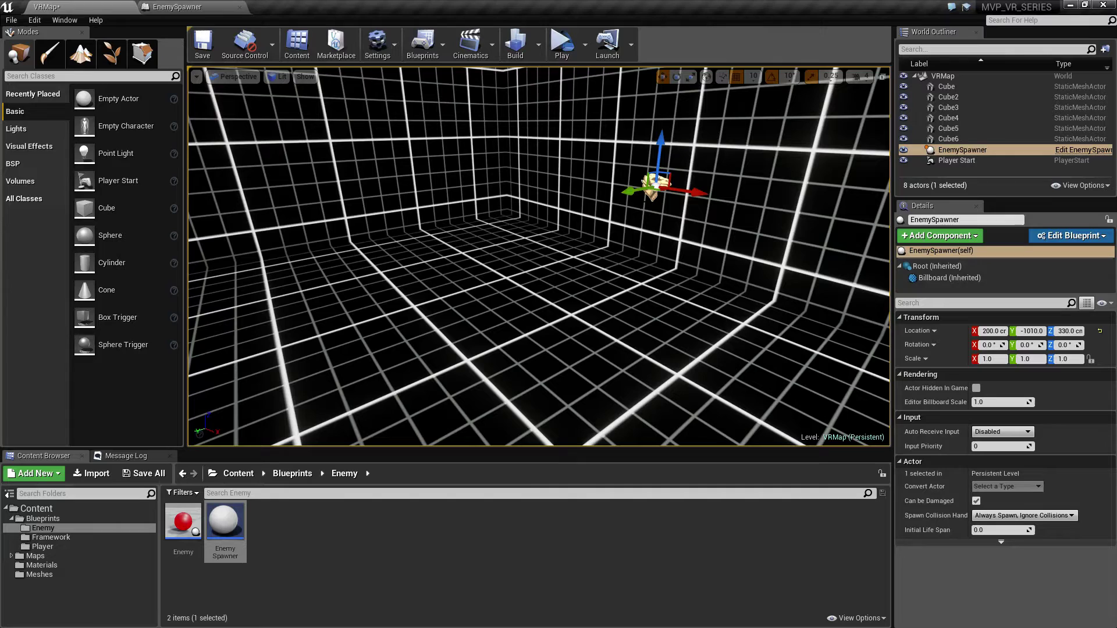
# Move the Event BeginPlay node right and down, then save EnemySpawner.
pyautogui.click(192, 7)
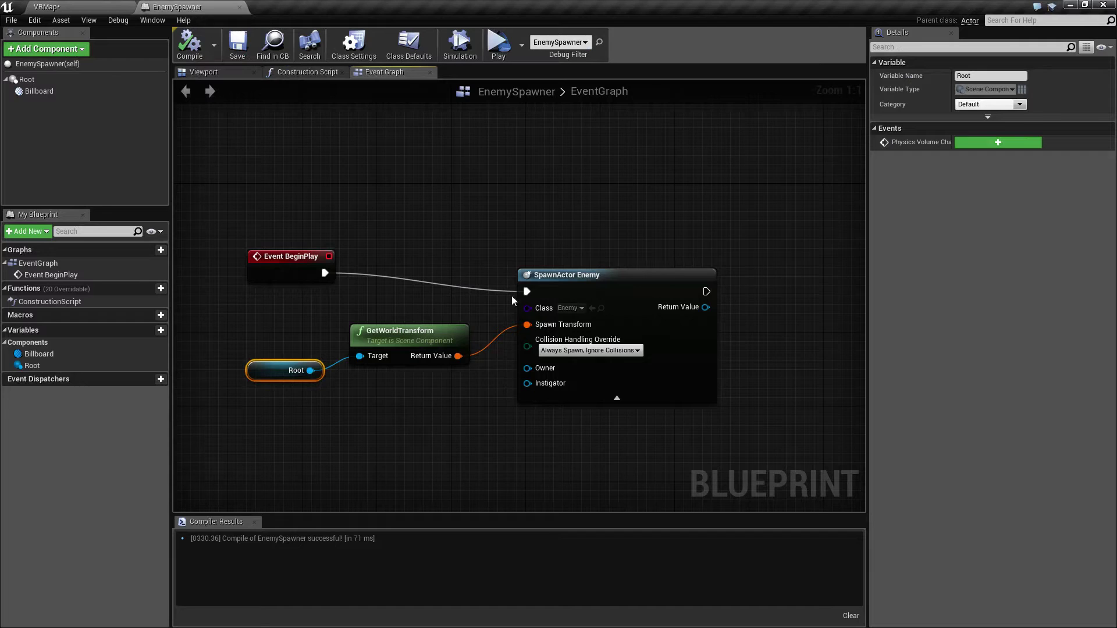
pyautogui.moveTo(301, 256); pyautogui.dragTo(423, 275)
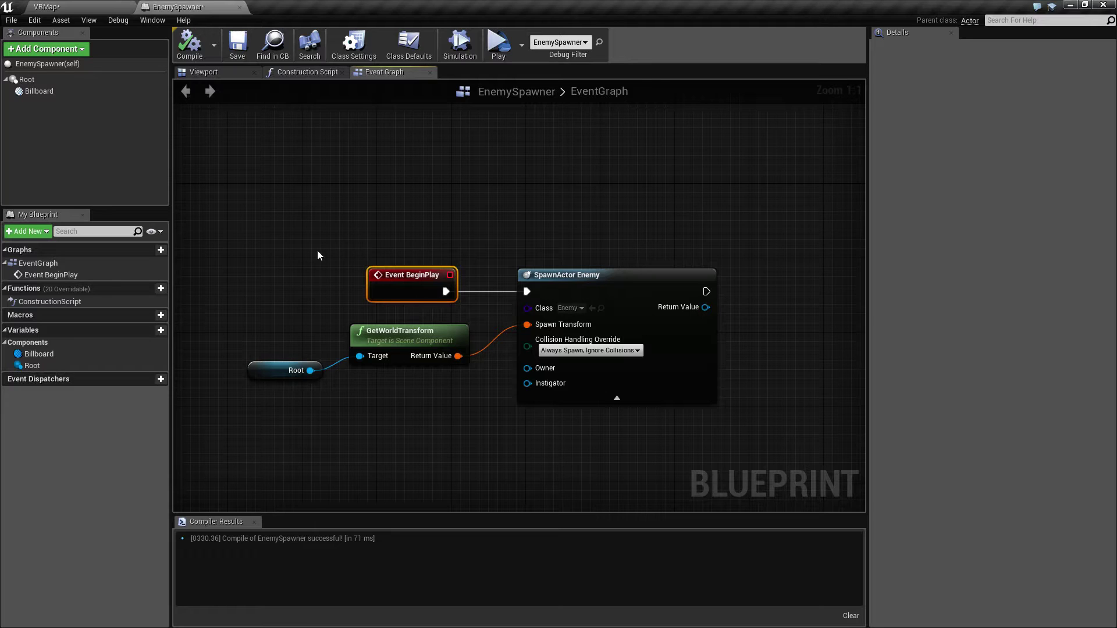
pyautogui.click(190, 44)
# Play-test VRMap in a Standalone Game preview.
pyautogui.click(235, 47)
pyautogui.click(86, 7)
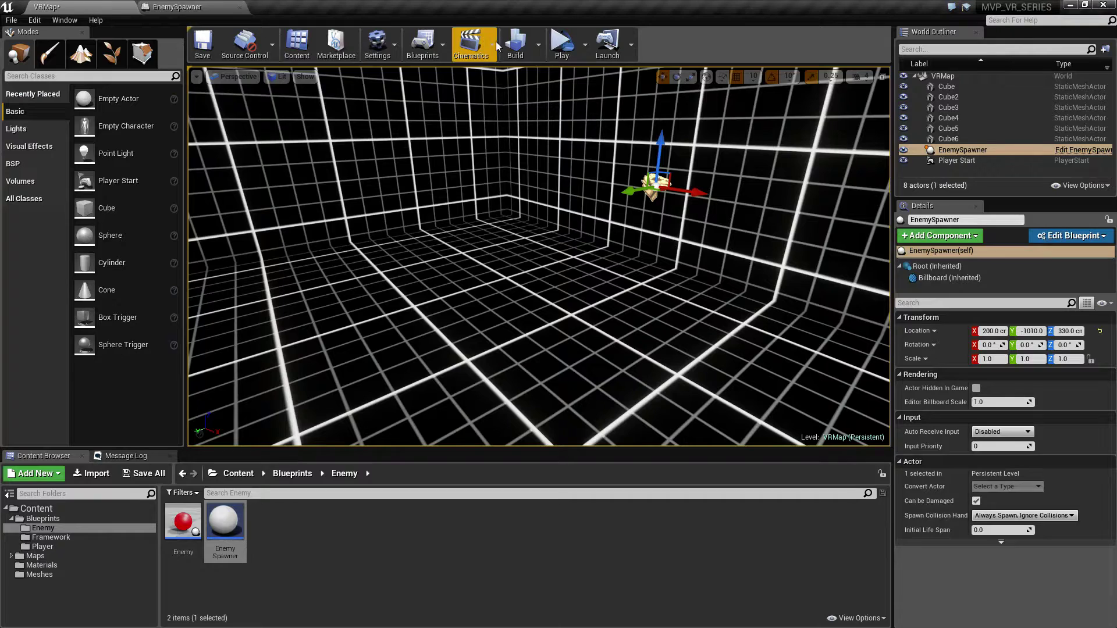
pyautogui.click(561, 43)
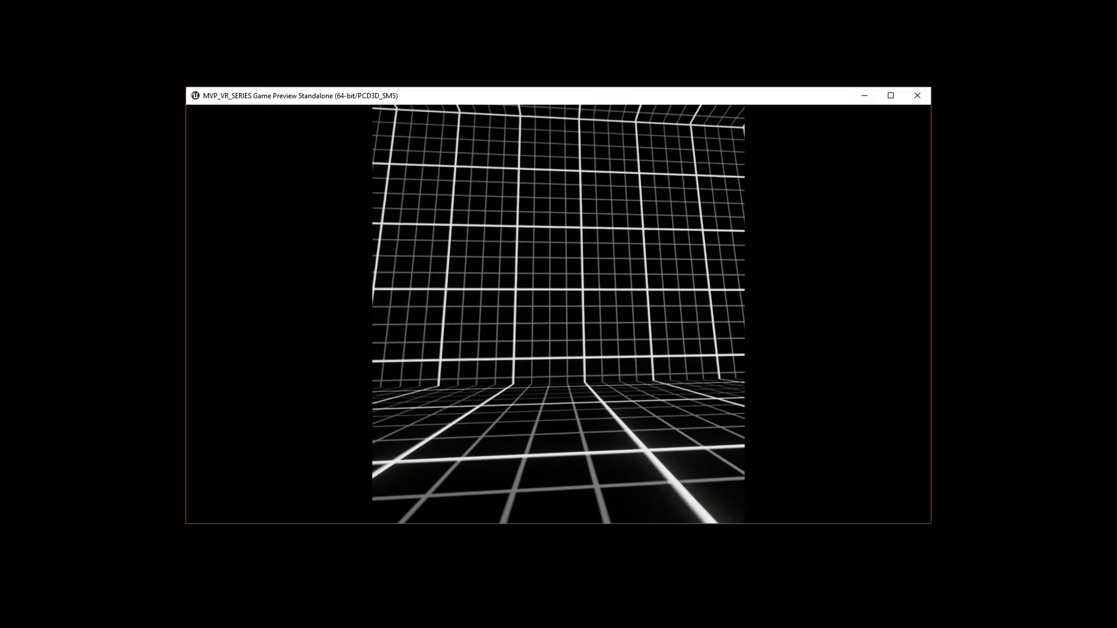
# Close the preview and lower the Player Start slightly to 130.
pyautogui.press('Escape')
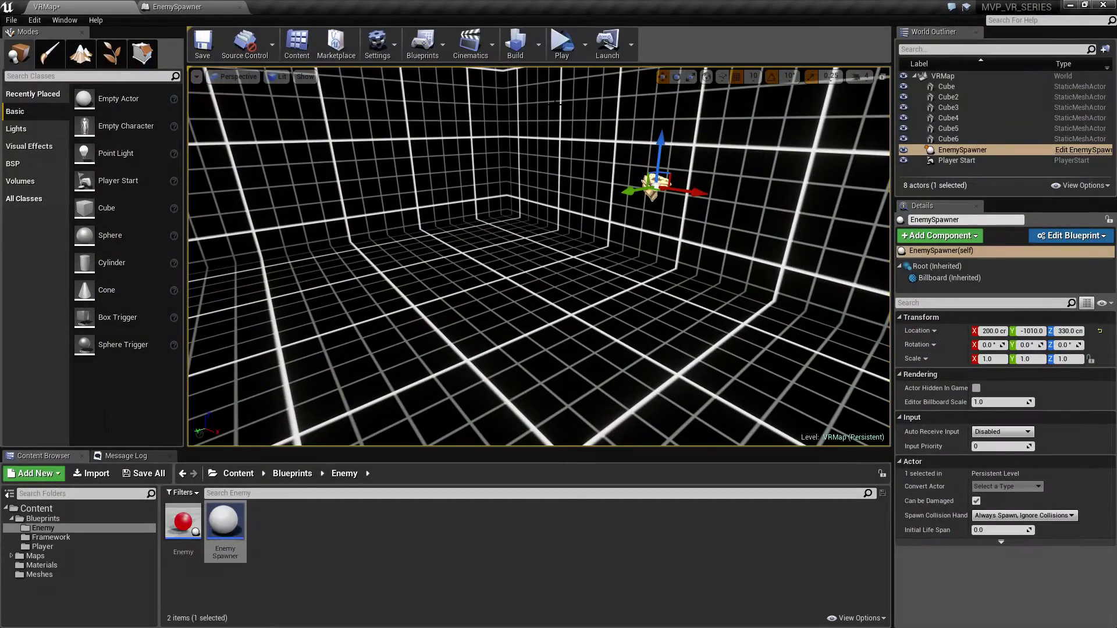
pyautogui.moveTo(538, 255); pyautogui.dragTo(514, 262, button='right')
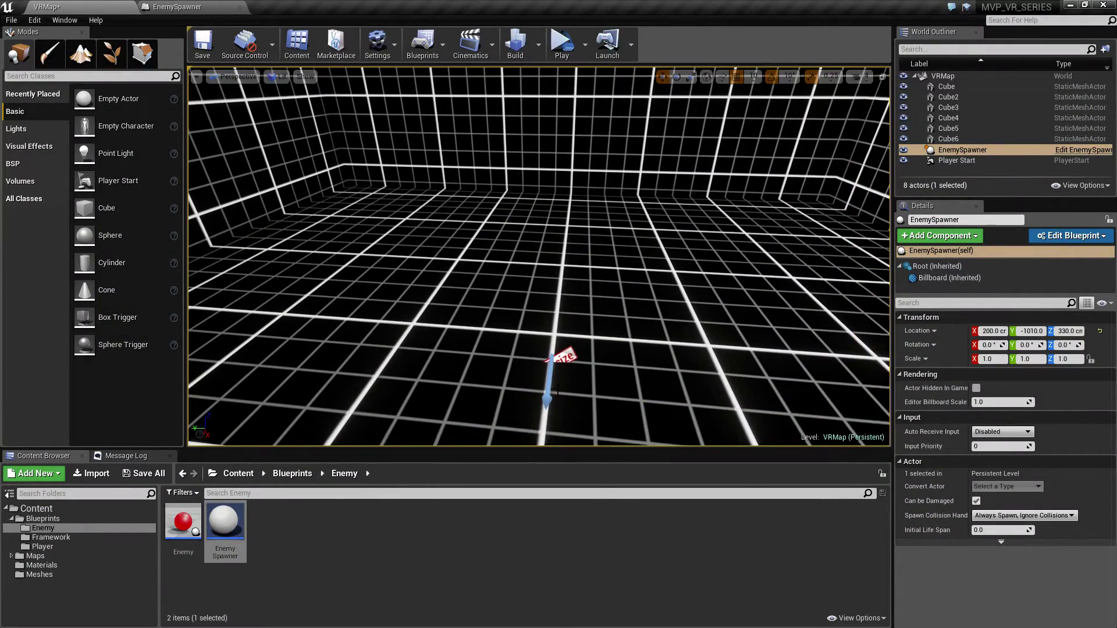
pyautogui.click(550, 366)
pyautogui.moveTo(550, 366); pyautogui.dragTo(538, 369, button='right')
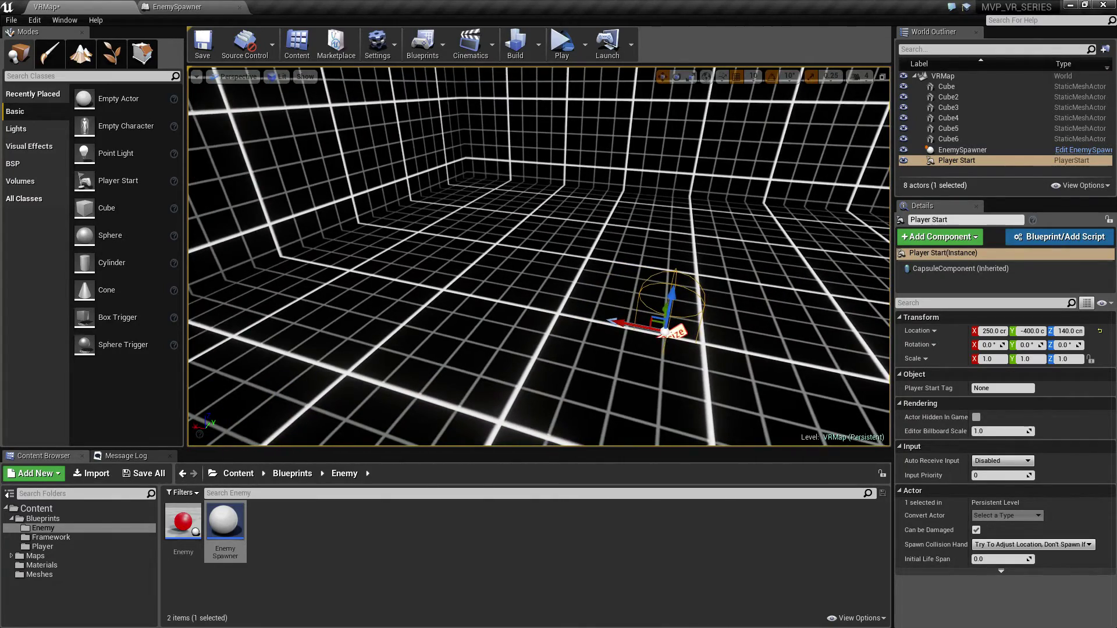
pyautogui.moveTo(669, 299); pyautogui.dragTo(669, 303)
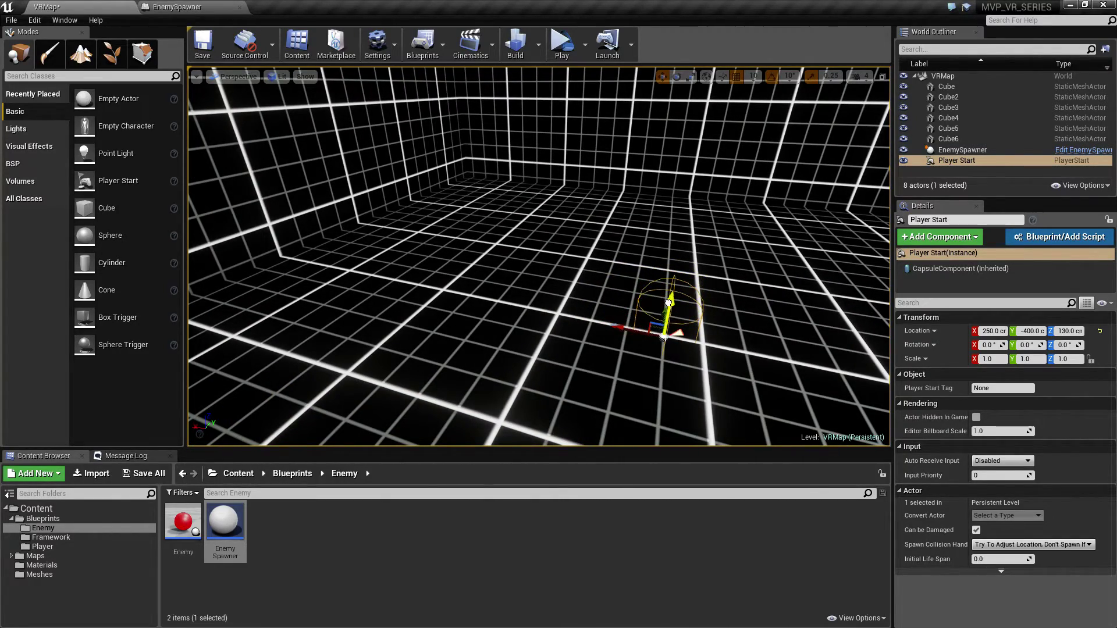
pyautogui.moveTo(613, 331); pyautogui.dragTo(599, 325, button='right')
# Move the EnemySpawner inside the room to 770, -430, 220 and play-test again.
pyautogui.click(323, 284)
pyautogui.moveTo(349, 285); pyautogui.dragTo(614, 320)
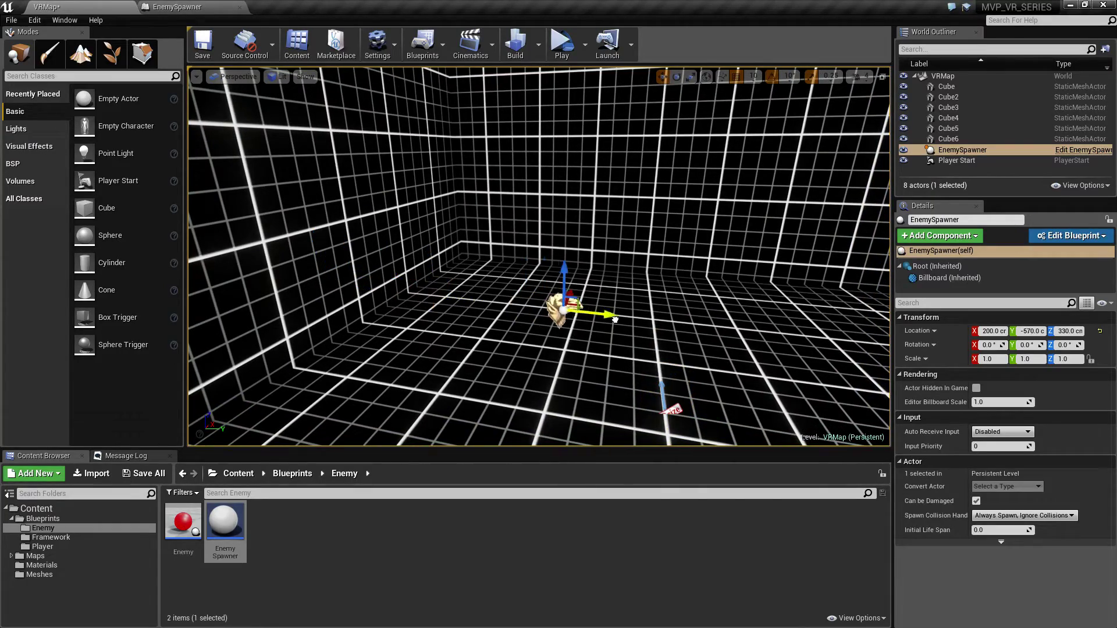
pyautogui.moveTo(725, 323); pyautogui.dragTo(639, 291, button='right')
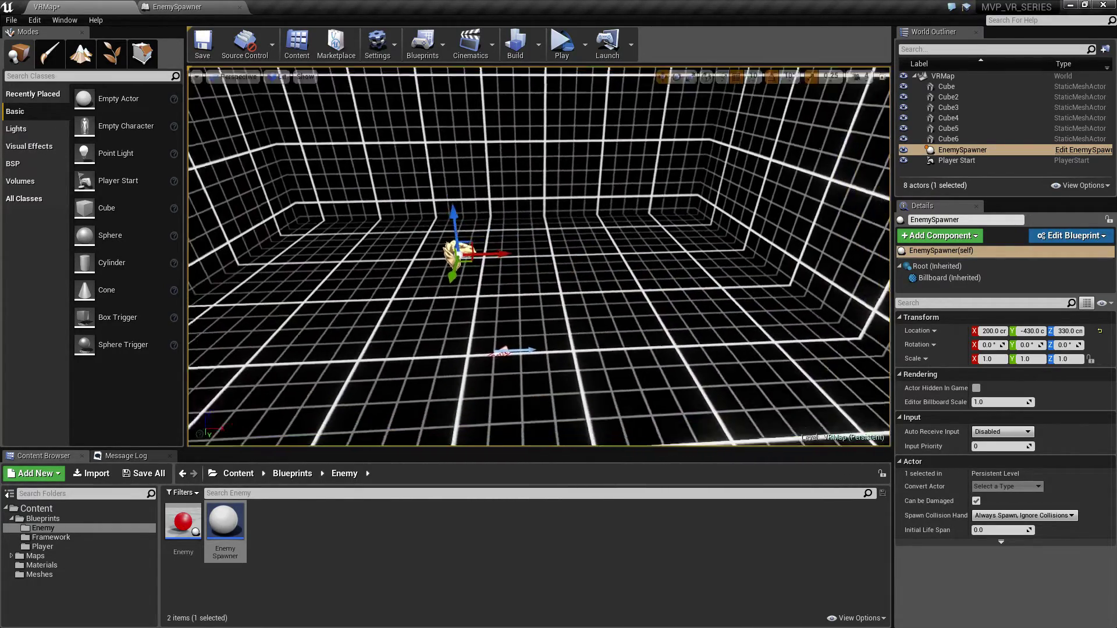
pyautogui.moveTo(498, 256); pyautogui.dragTo(768, 257)
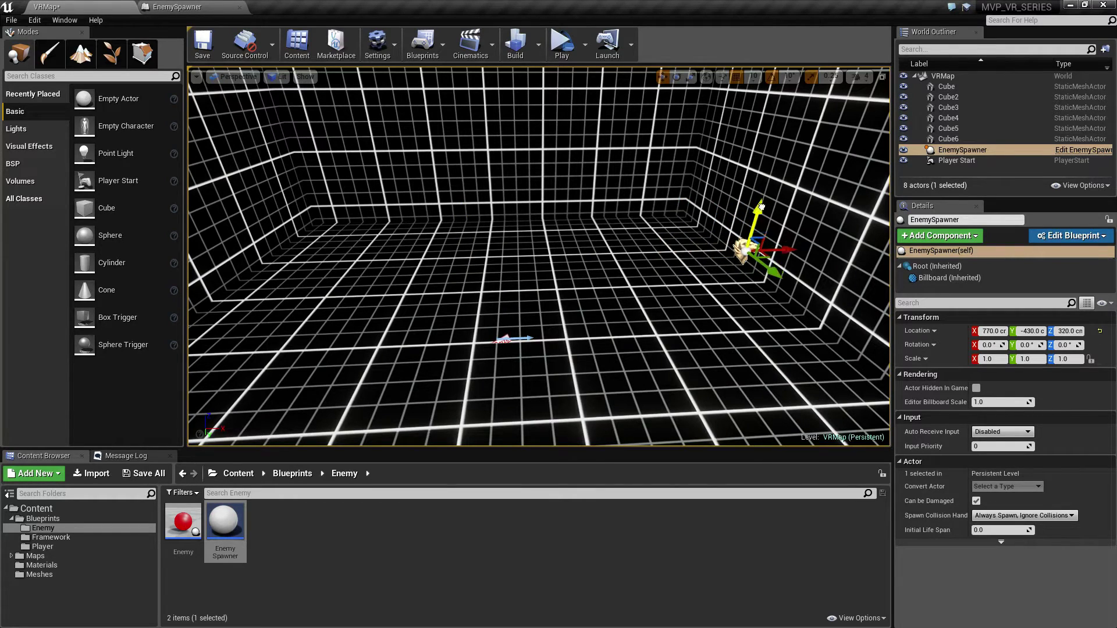
pyautogui.moveTo(762, 218); pyautogui.dragTo(760, 253)
pyautogui.click(562, 44)
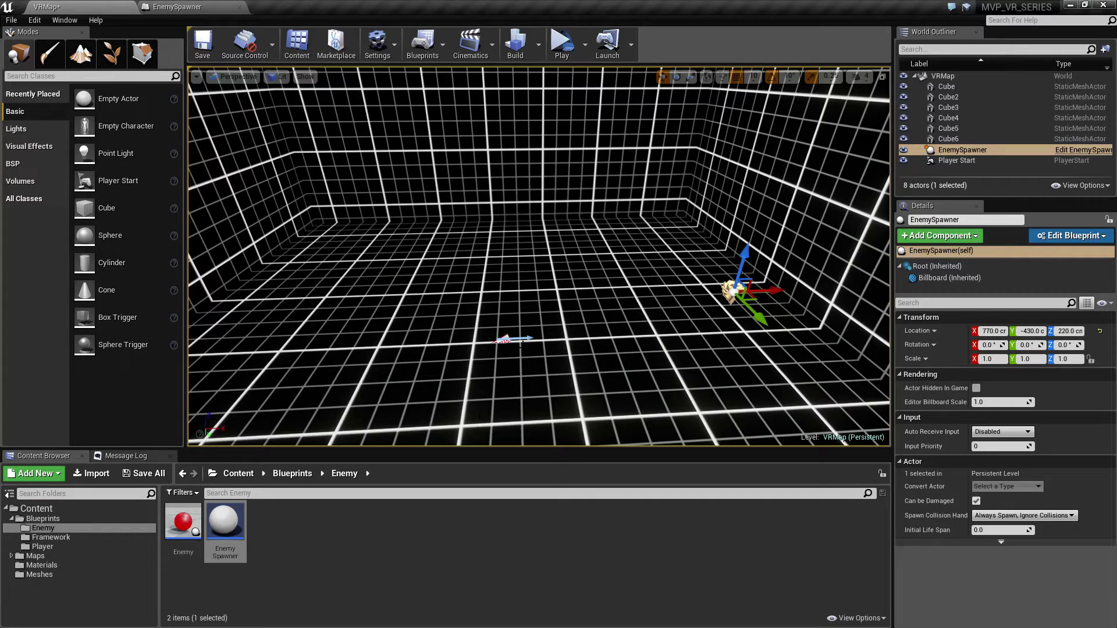
pyautogui.click(503, 338)
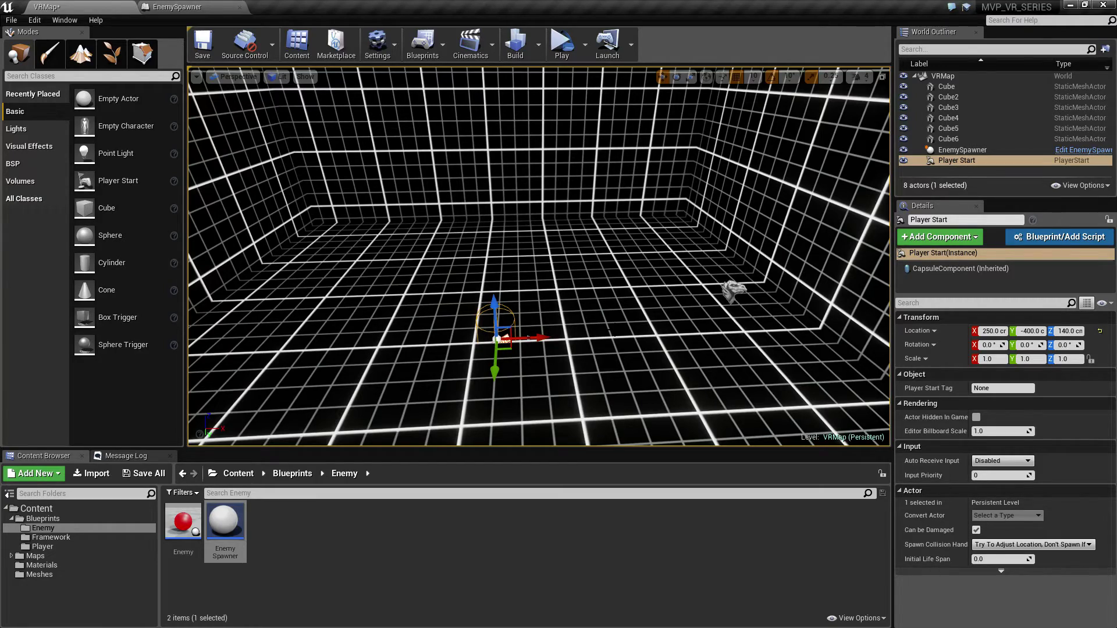
pyautogui.moveTo(609, 332); pyautogui.dragTo(590, 299, button='right')
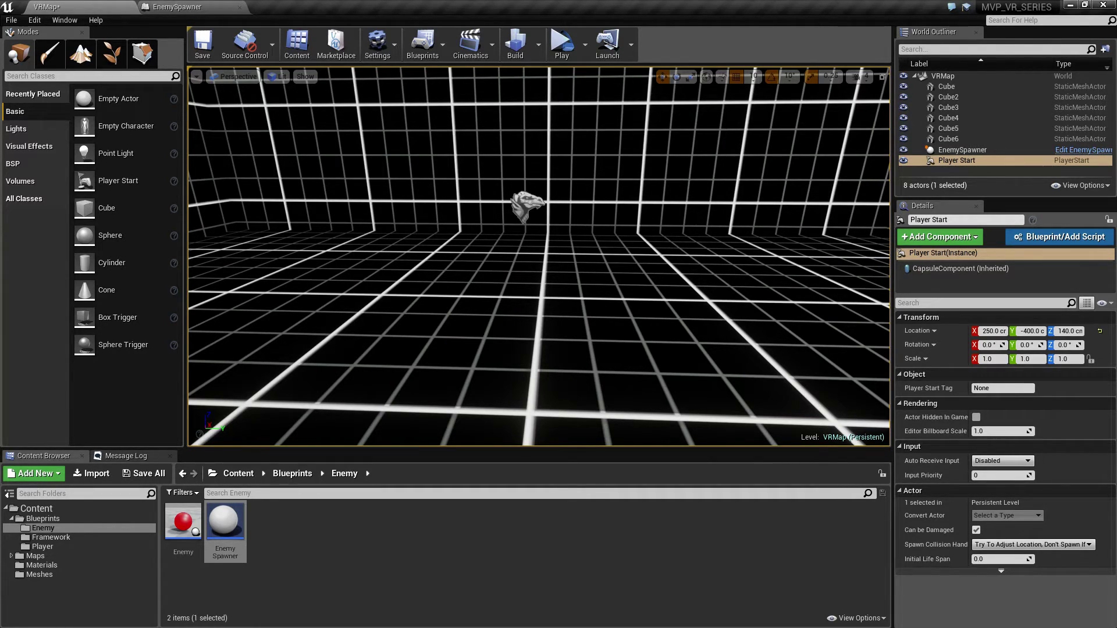
pyautogui.click(562, 43)
pyautogui.moveTo(538, 257); pyautogui.dragTo(448, 257, button='right')
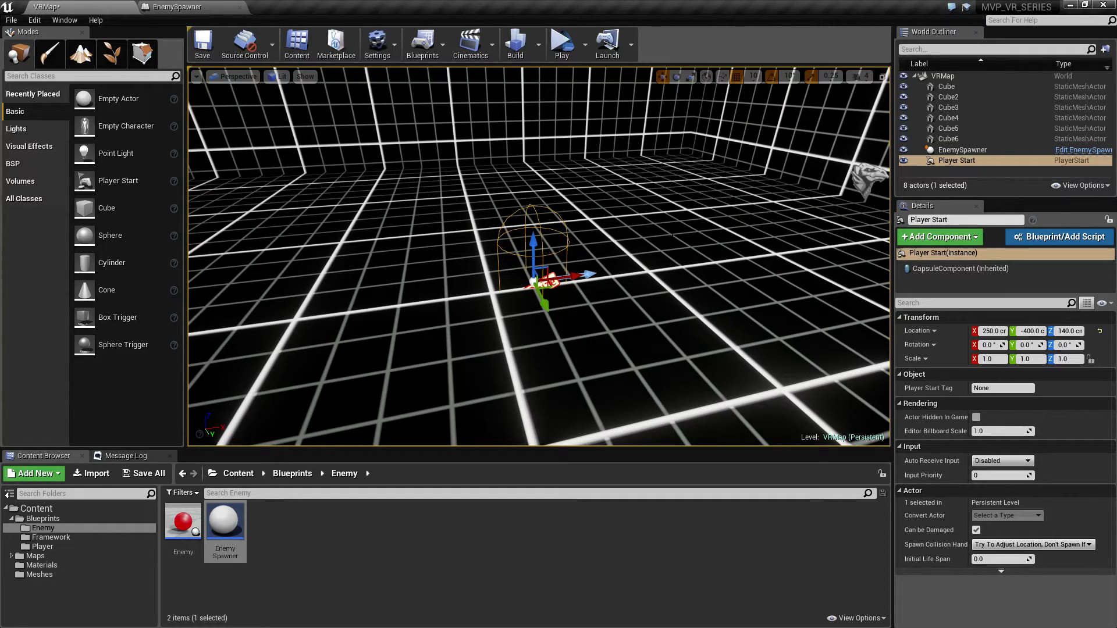
# Run another play-test of VRMap and stop it.
pyautogui.moveTo(539, 256); pyautogui.dragTo(506, 242, button='right')
pyautogui.click(562, 45)
pyautogui.press('Escape')
# Shift the EnemySpawner along Y to location 770, -330, 220.
pyautogui.click(579, 210)
pyautogui.moveTo(579, 209); pyautogui.dragTo(579, 209, button='right')
pyautogui.moveTo(614, 190); pyautogui.dragTo(643, 193)
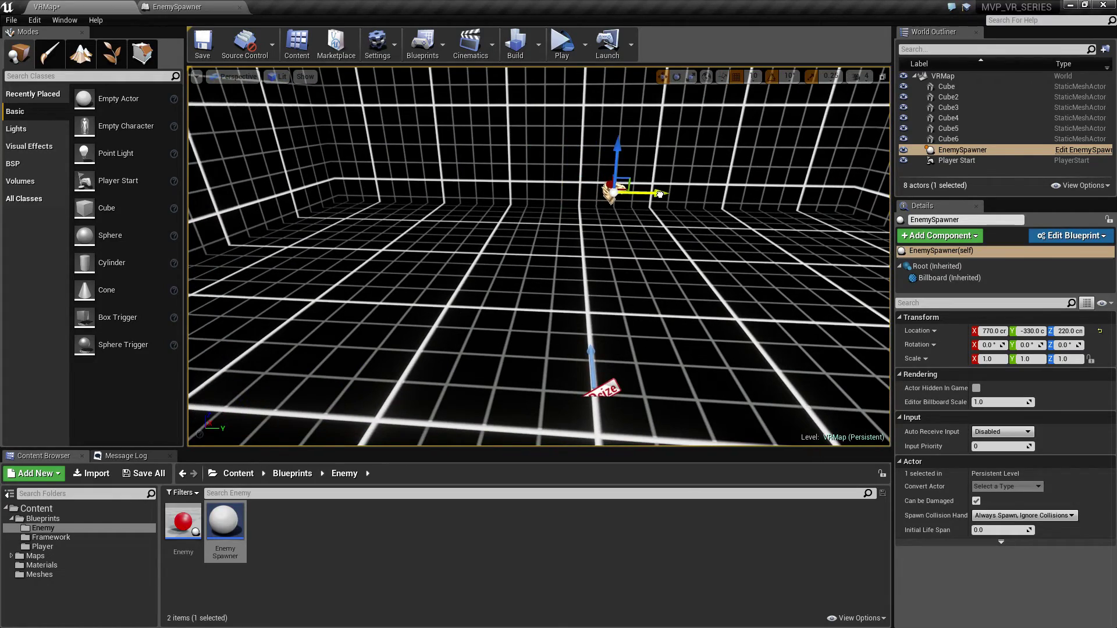